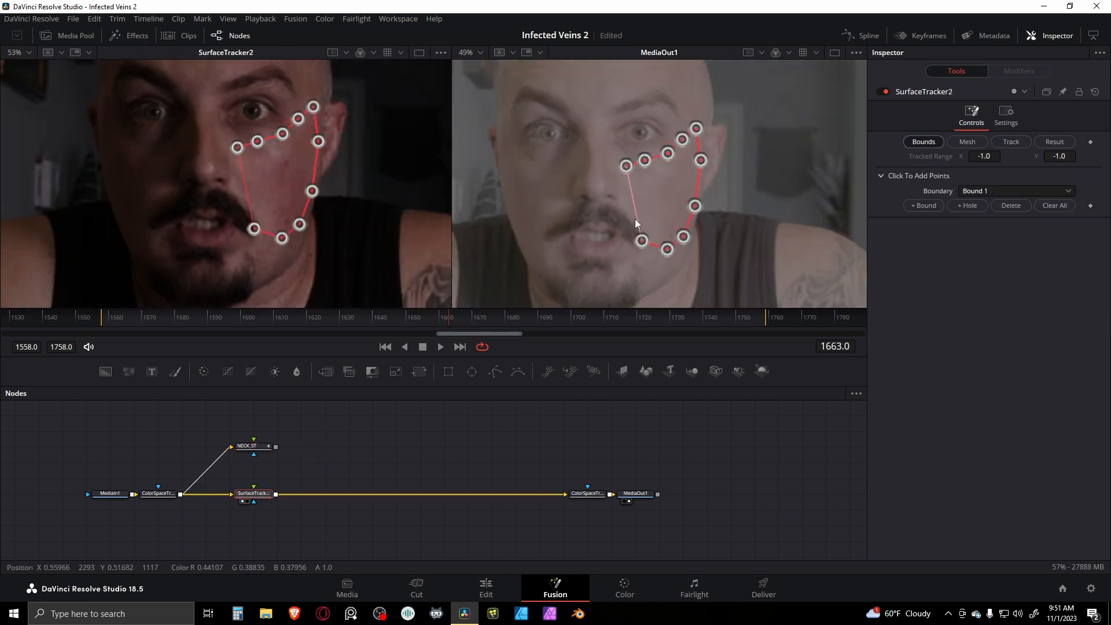
- Add two boundary points along the inner edge of the first cheek's outline, and start a second bound around the other cheek
click(630, 213)
click(627, 190)
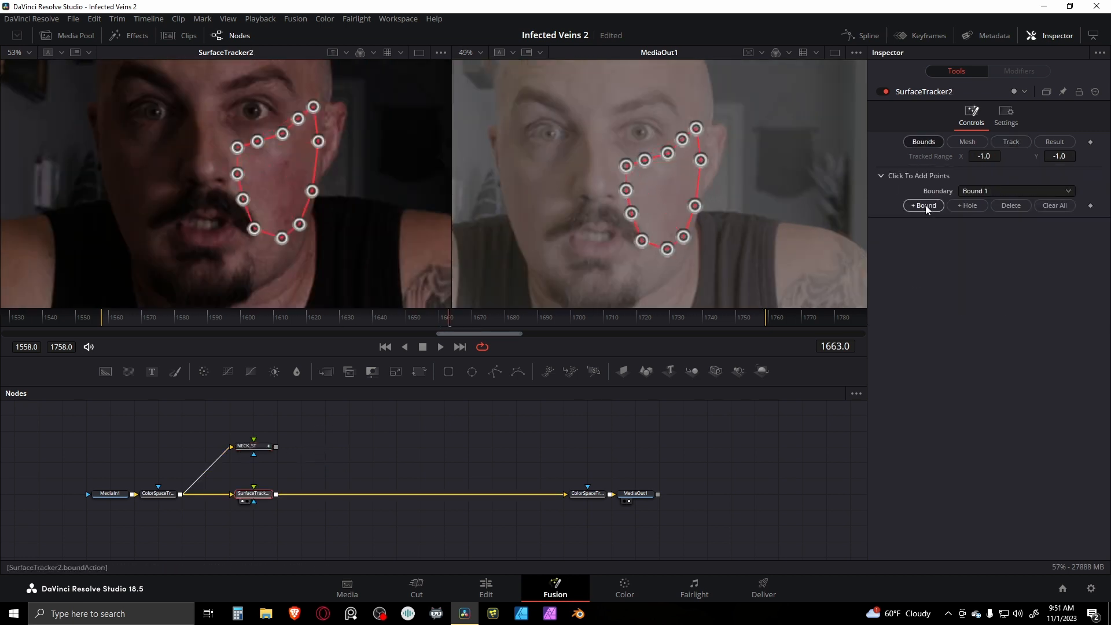
click(924, 206)
click(571, 151)
click(549, 157)
click(527, 154)
click(516, 145)
click(505, 138)
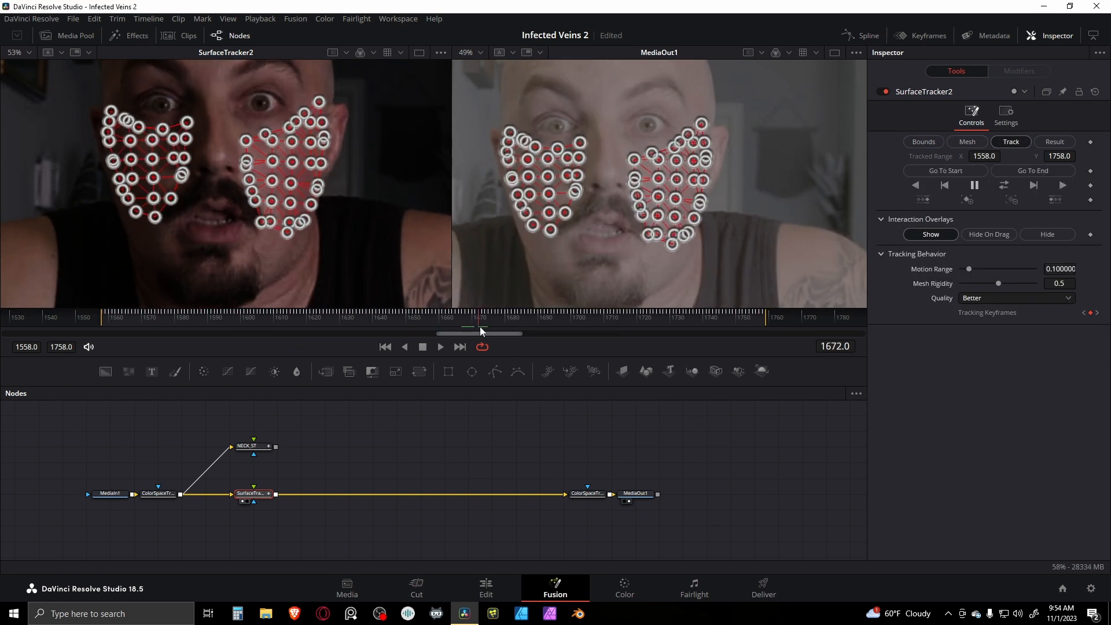
- Rename the cheek surface tracker node CHEEKS_ST and the cracked-earth image node CRACKS
key(F2)
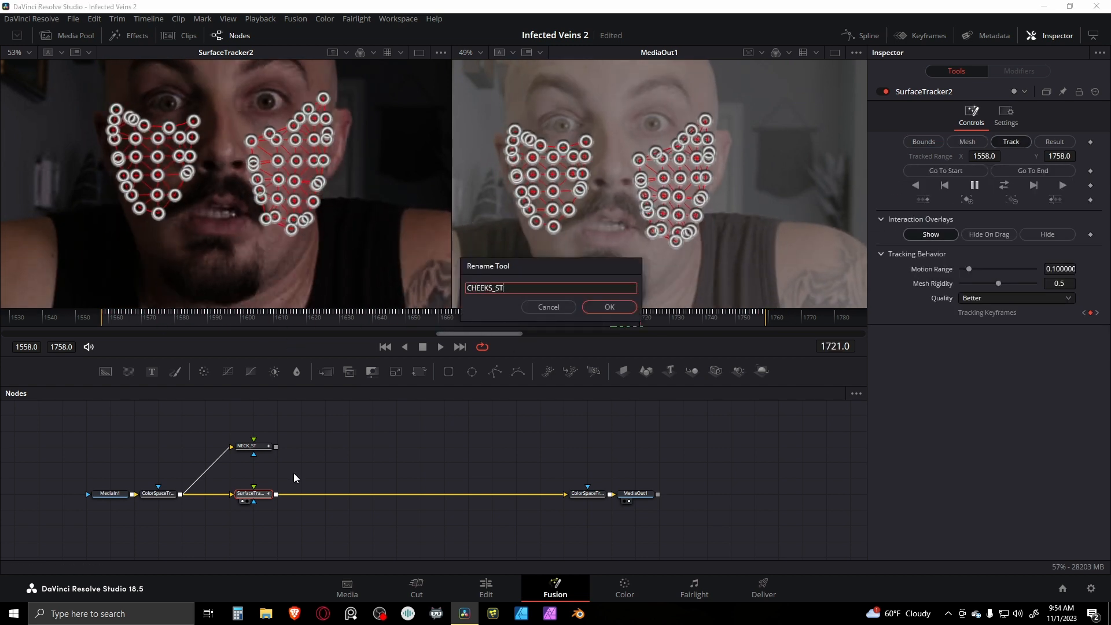
key(Return)
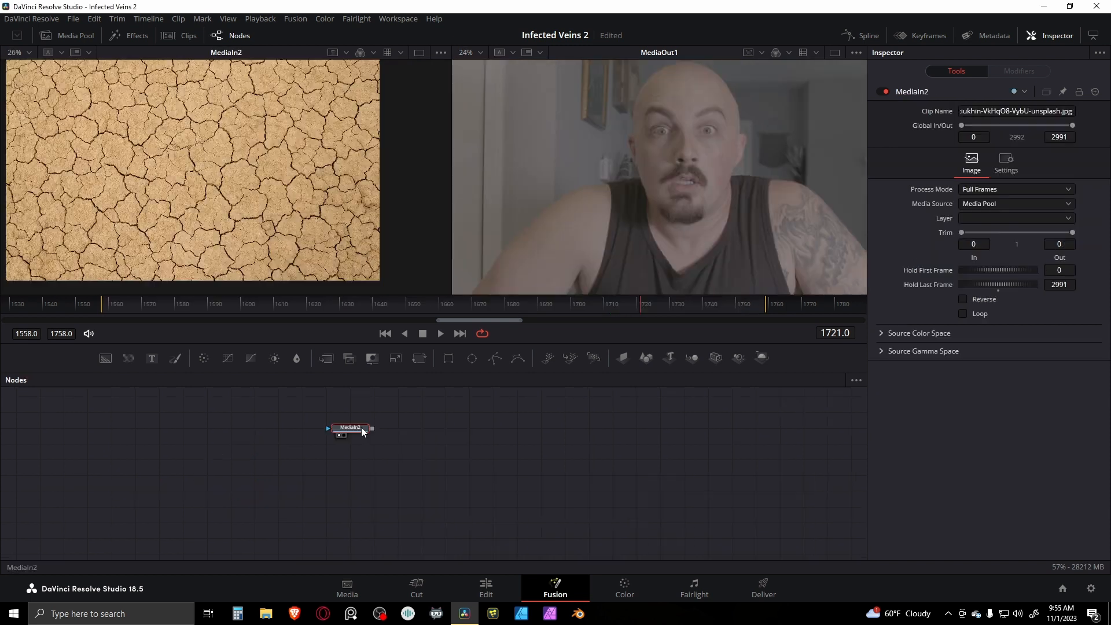
scroll(324, 197, down, 2)
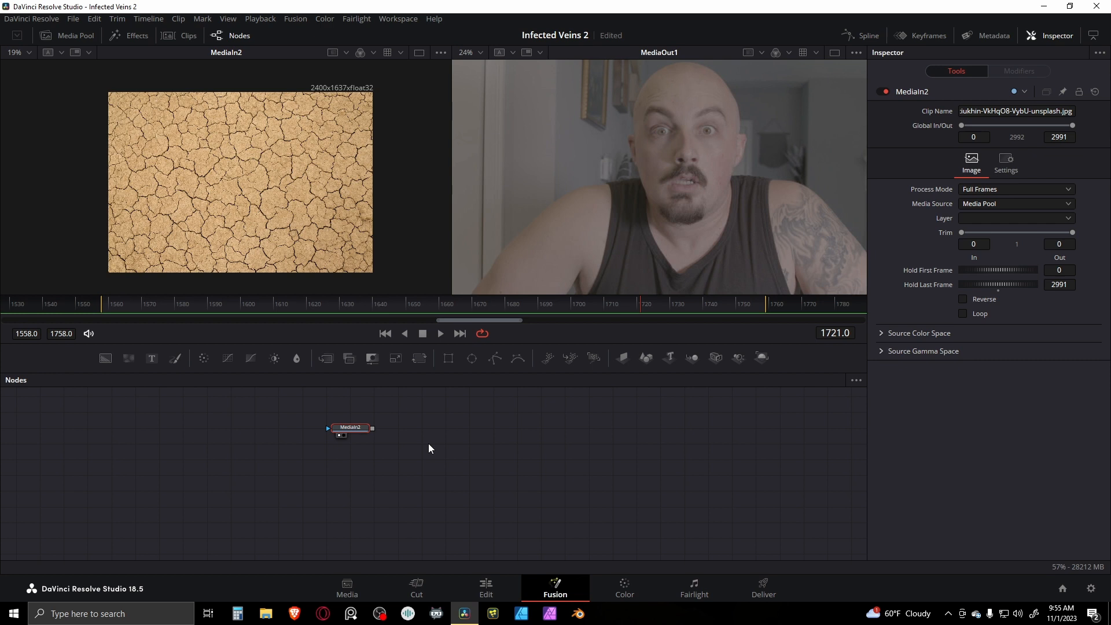
key(F2)
text(CRACKS)
key(Return)
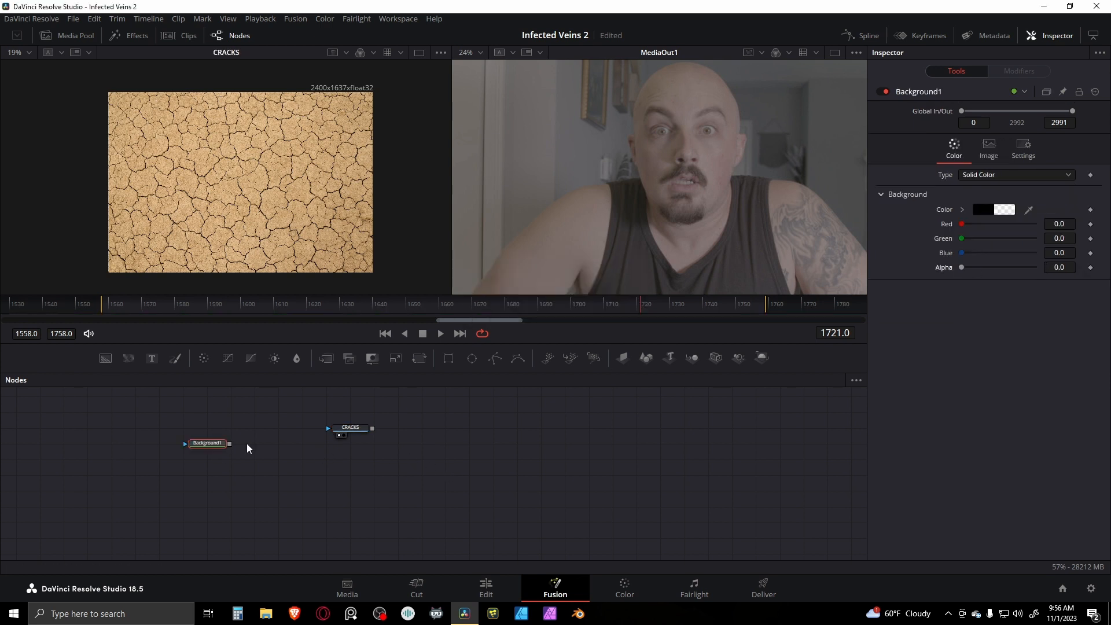
- Merge the CRACKS image over the transparent Background1 node and view the merge result
drag(223, 445, 293, 459)
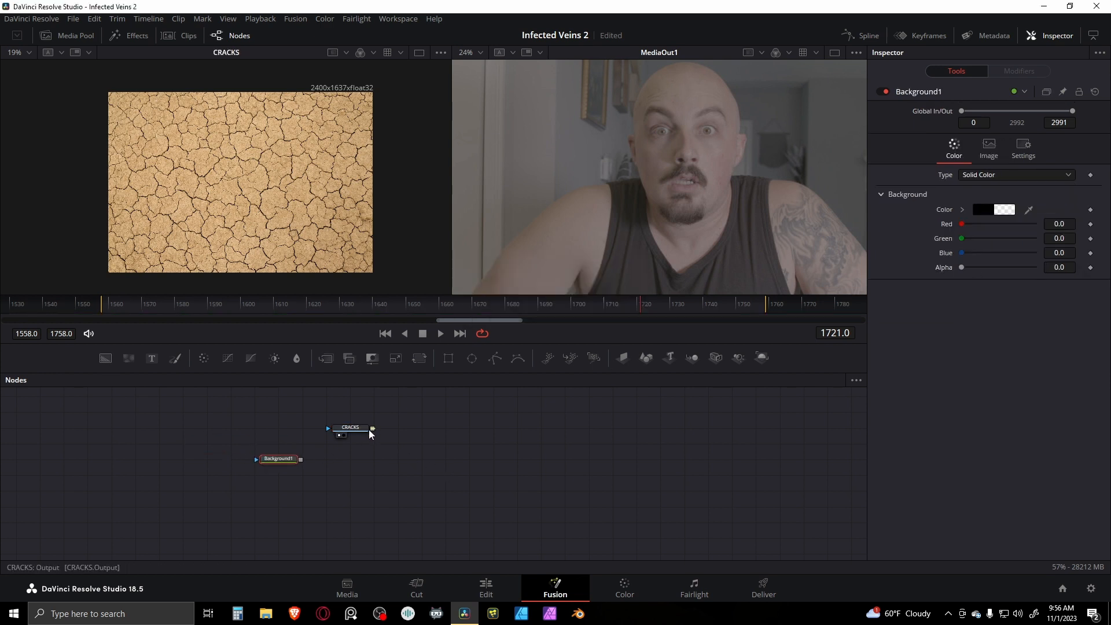
drag(370, 430, 300, 460)
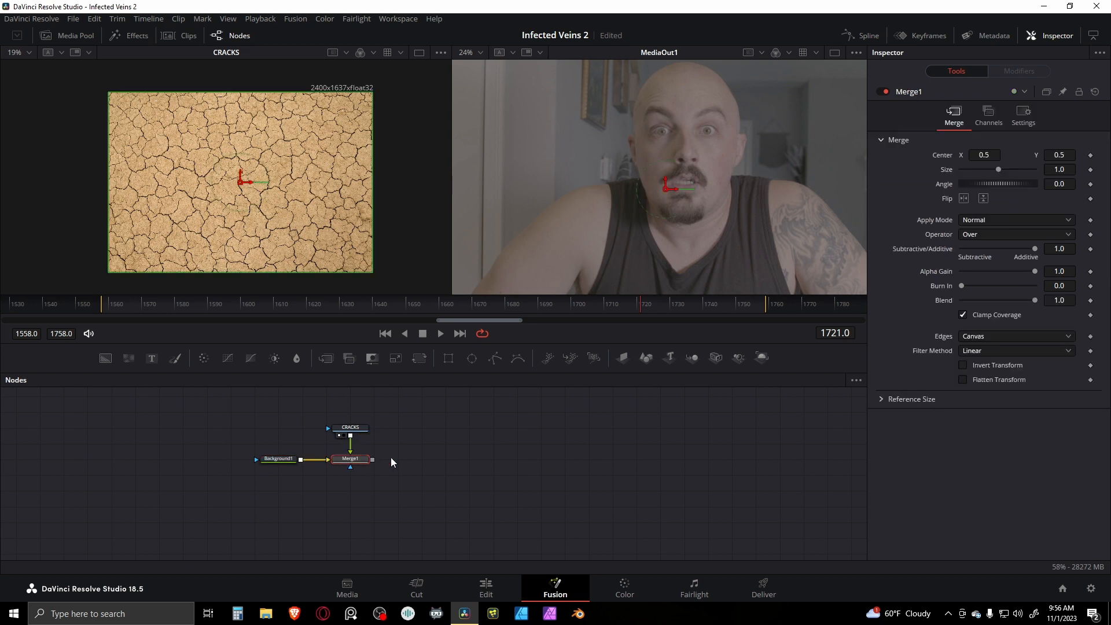
key(1)
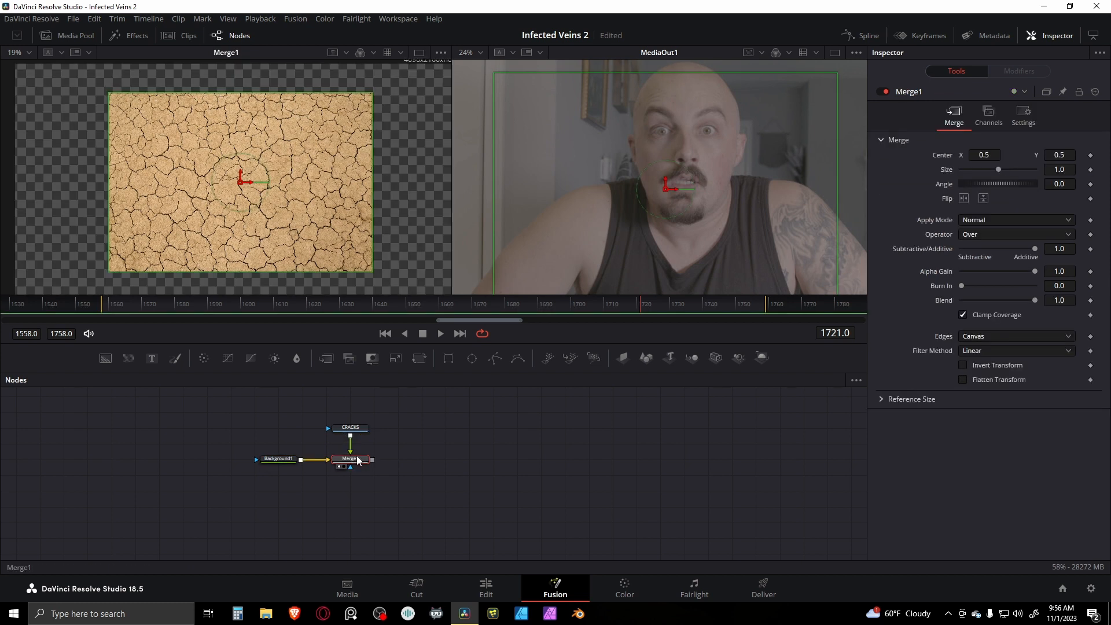
- Scale the crack image to a size of 1.76 with Transform1 so it fills the frame
scroll(355, 209, down, 2)
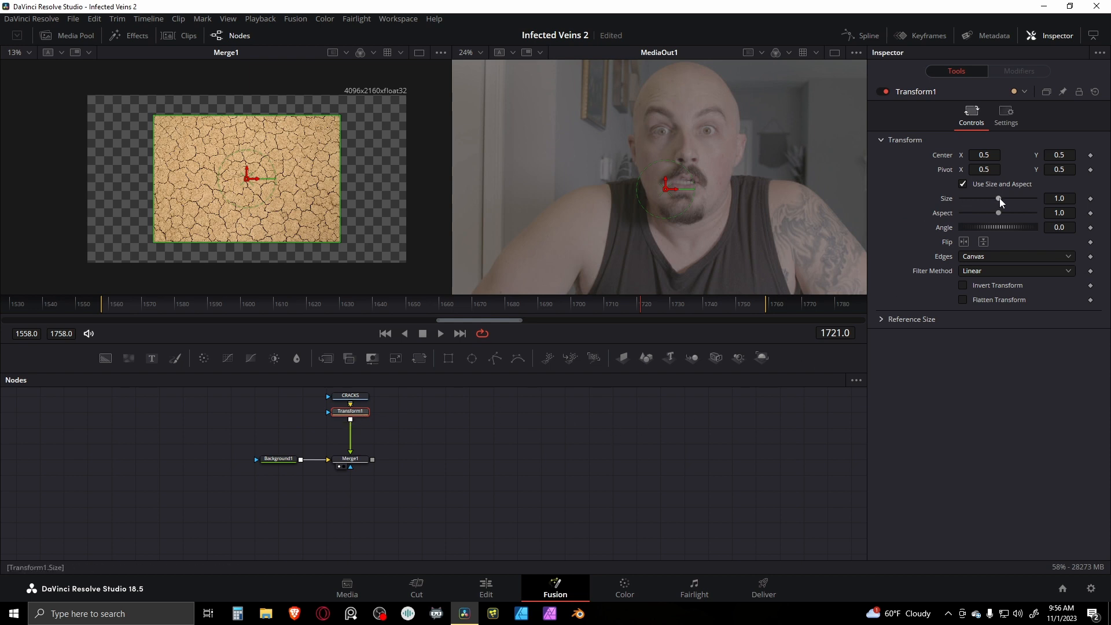
drag(999, 198, 1006, 198)
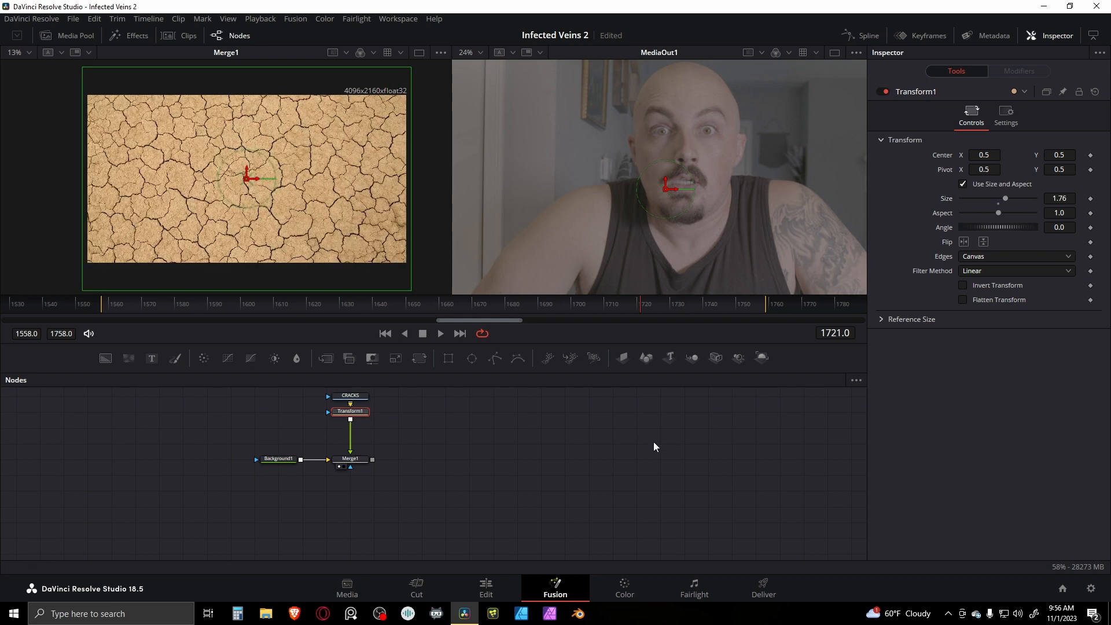
click(617, 442)
- Add a Brightness / Contrast node after Merge1, clip its whites and set saturation to 0, and view the node
click(350, 458)
key(shift+space)
text(bc)
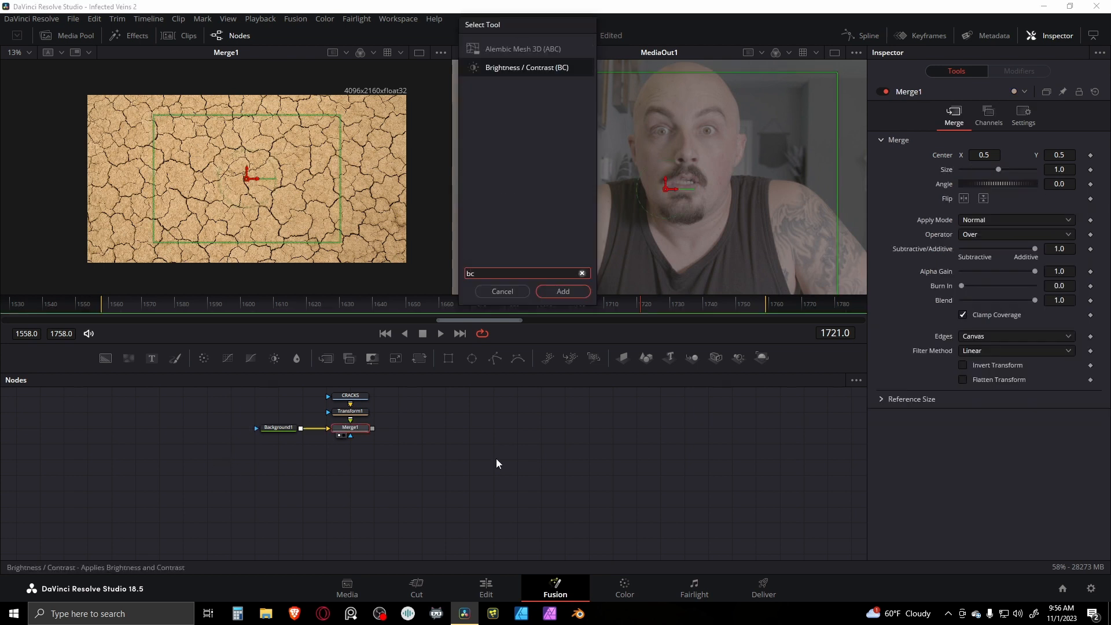
key(Return)
click(1034, 295)
drag(998, 228, 996, 230)
key(1)
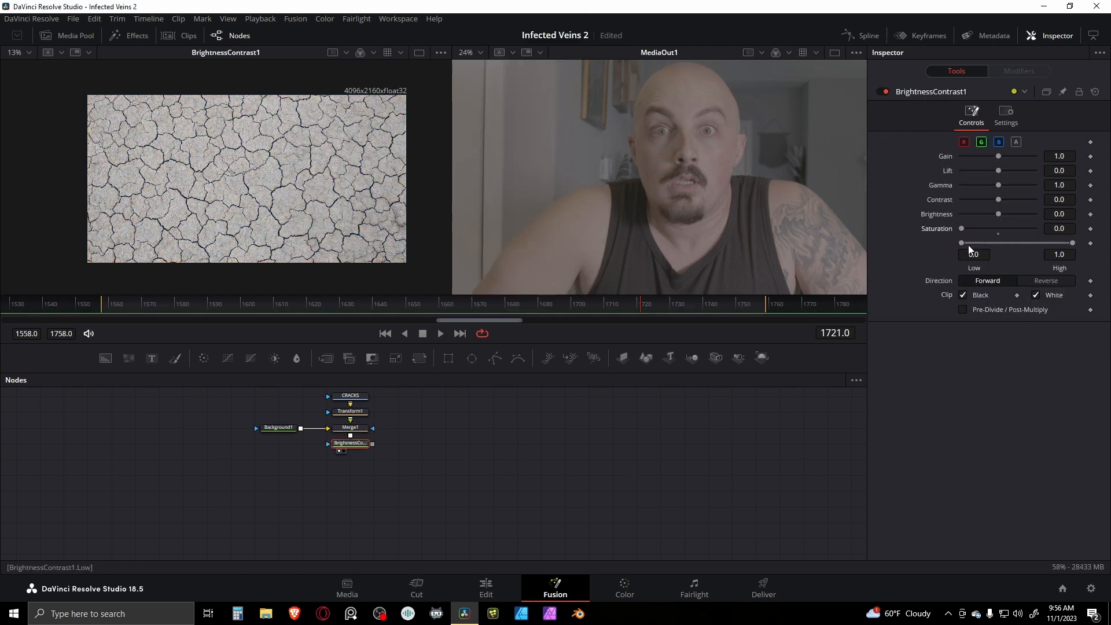
- Set the Brightness / Contrast gamma to 5.0, lift to -0.53 and contrast to 0.49 to isolate the dark cracks
drag(998, 186, 1025, 186)
drag(983, 171, 998, 215)
mouse_move(393, 464)
mouse_down()
mouse_move(388, 488)
mouse_move(392, 444)
mouse_up()
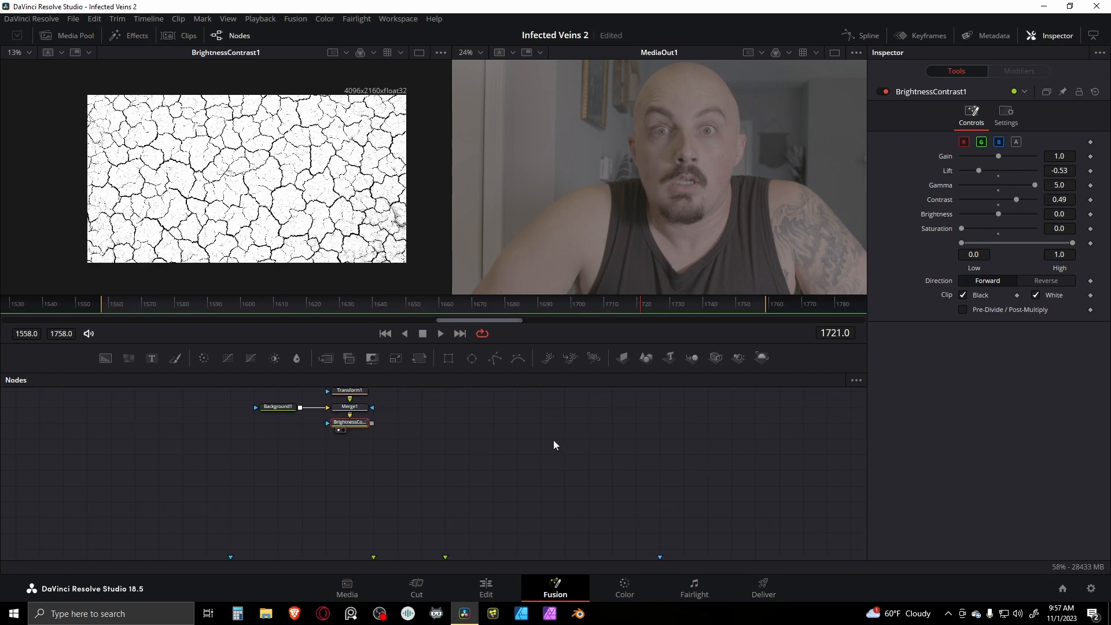
- Invert the crack image with an Invert Color node and lower BrightnessContrast1's High range value to 0.306
key(shift+space)
text(bc)
text(inv)
key(Return)
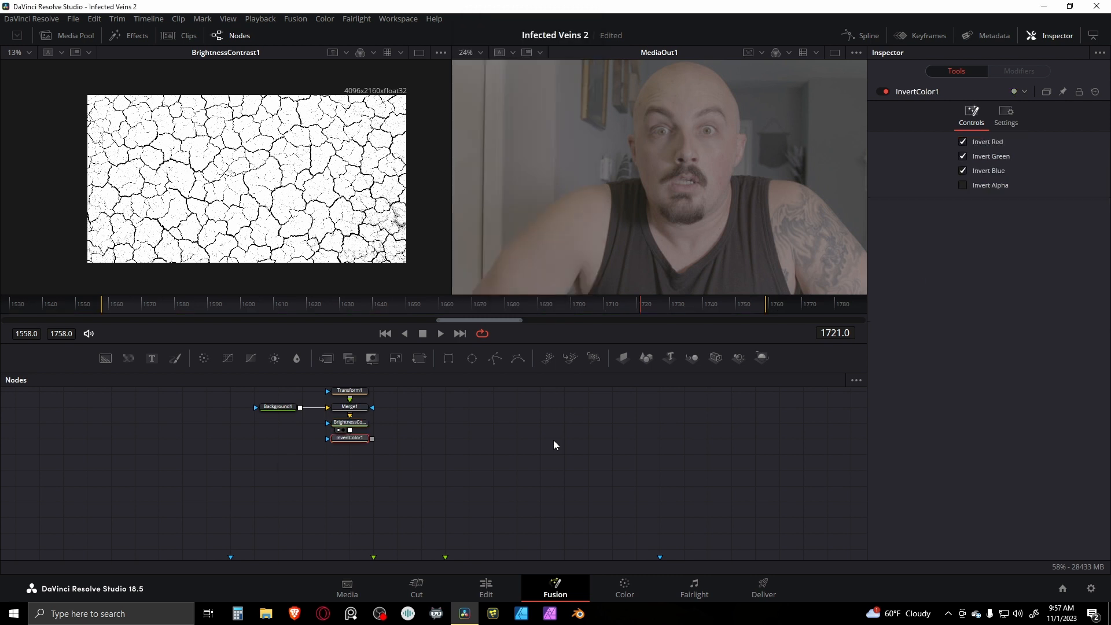
key(1)
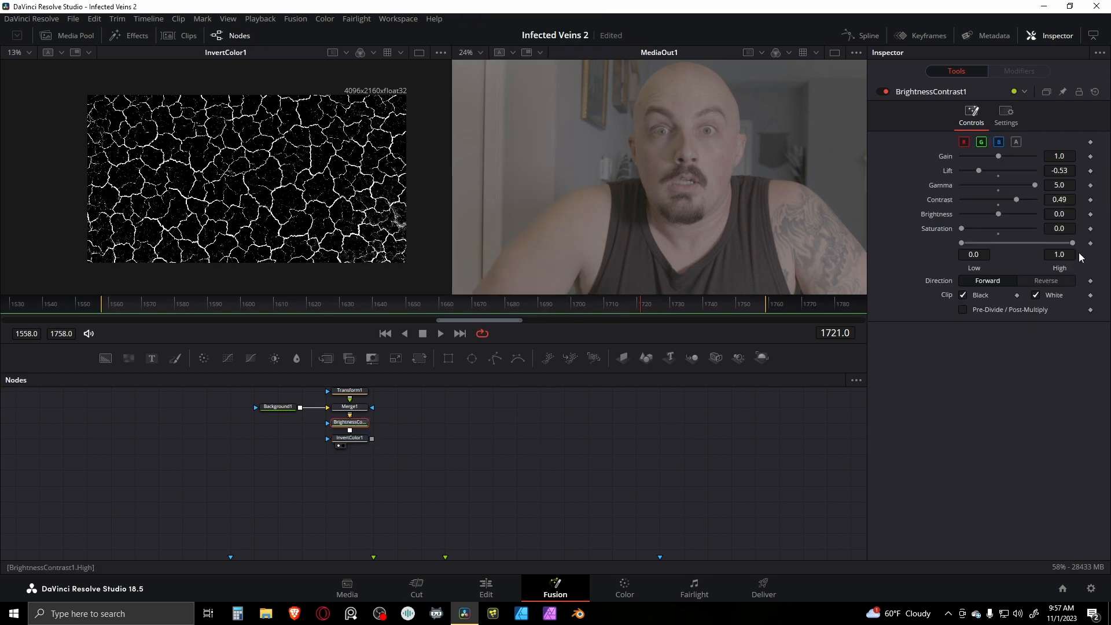
drag(1074, 243, 1035, 243)
drag(961, 243, 1008, 246)
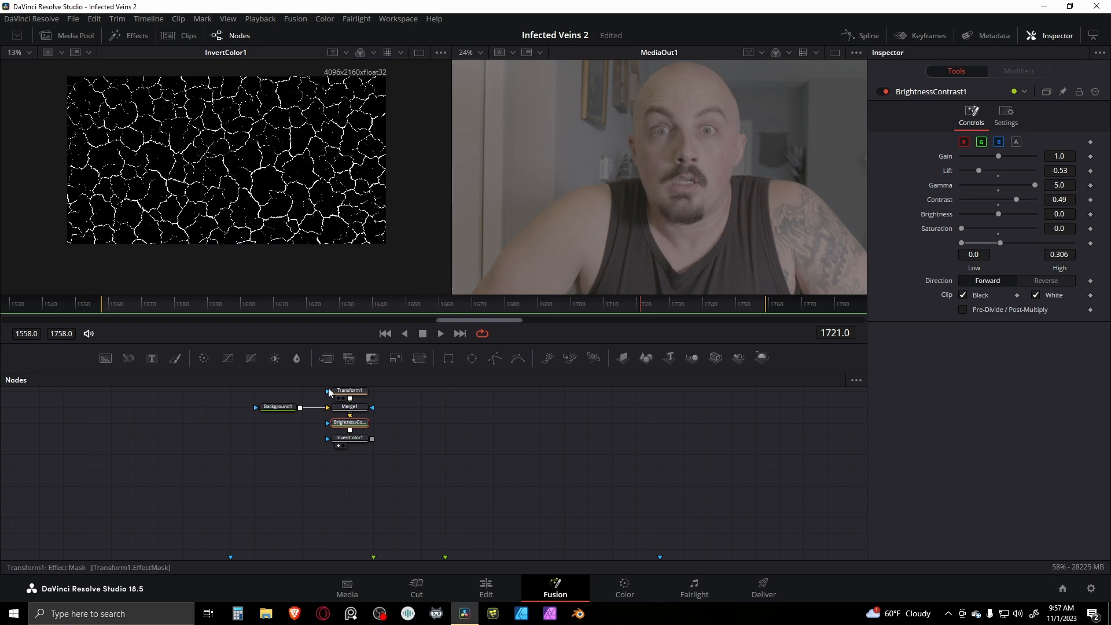
- Feed InvertColor1 into the NECK_ST surface tracker and scrub the timeline to check the cracks on the neck
click(350, 437)
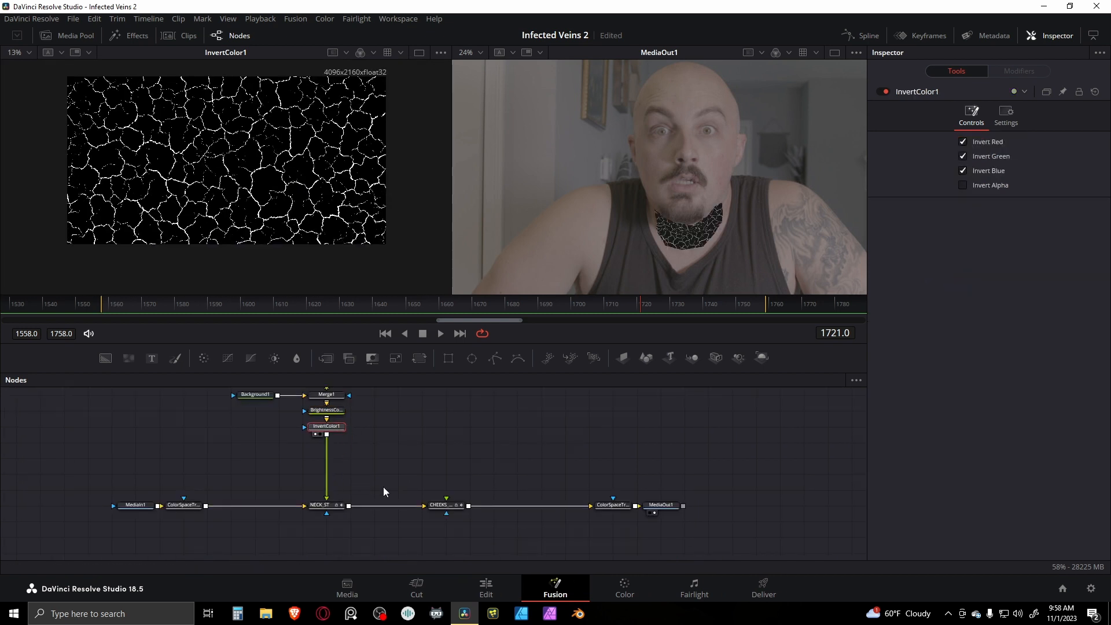
scroll(662, 261, up, 2)
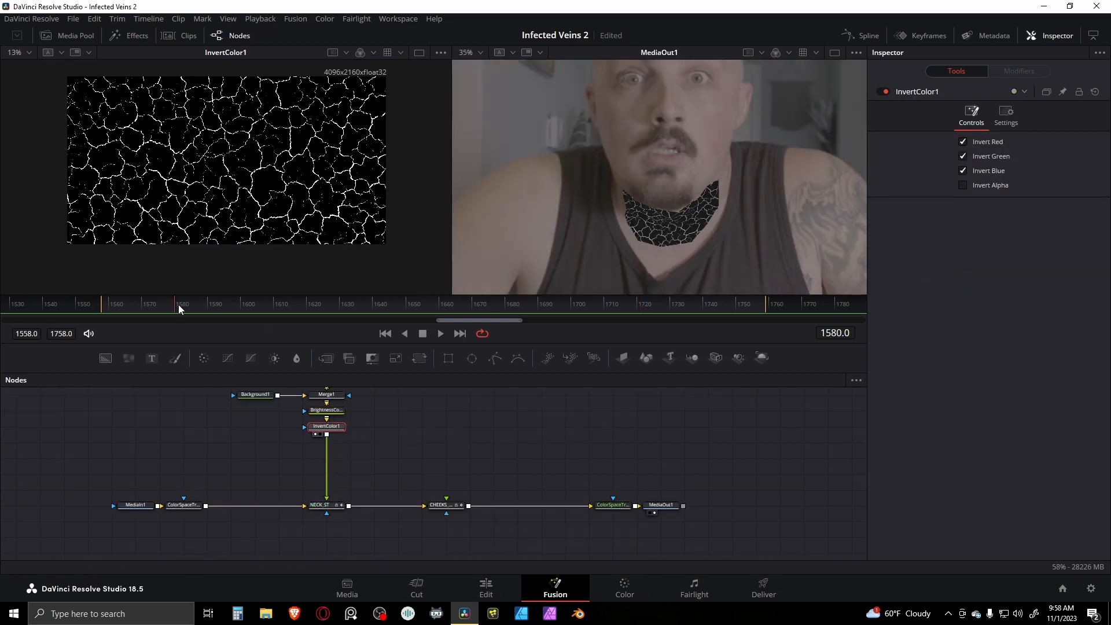
drag(178, 305, 233, 305)
- Set the NECK_ST composite type to Screen and adjust the softness of the overlay's edges
click(324, 504)
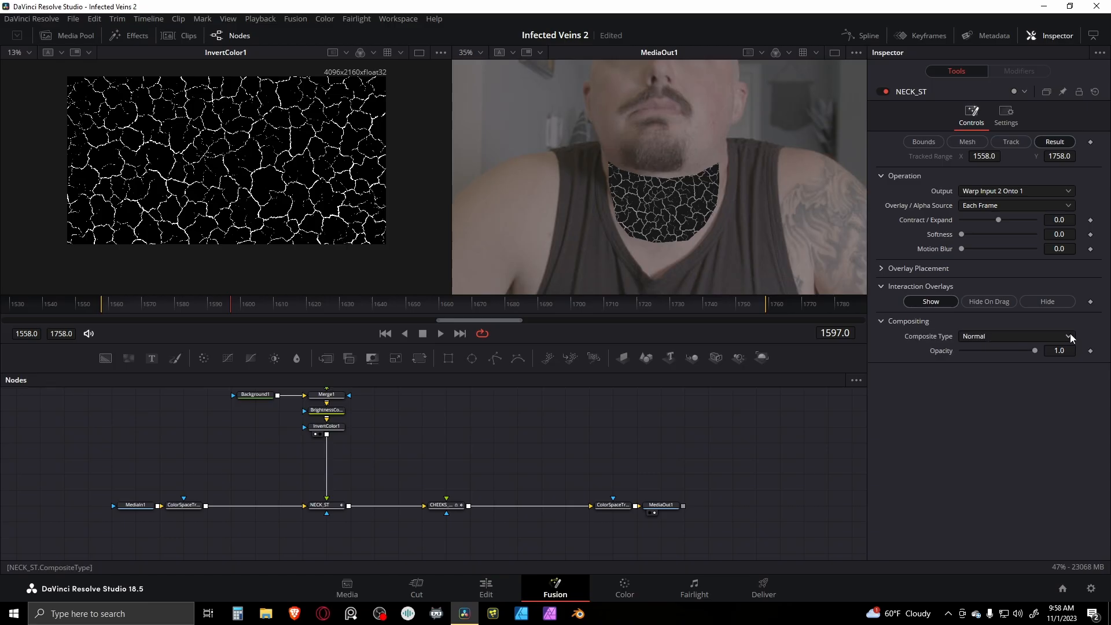
click(984, 336)
click(971, 414)
scroll(731, 193, up, 2)
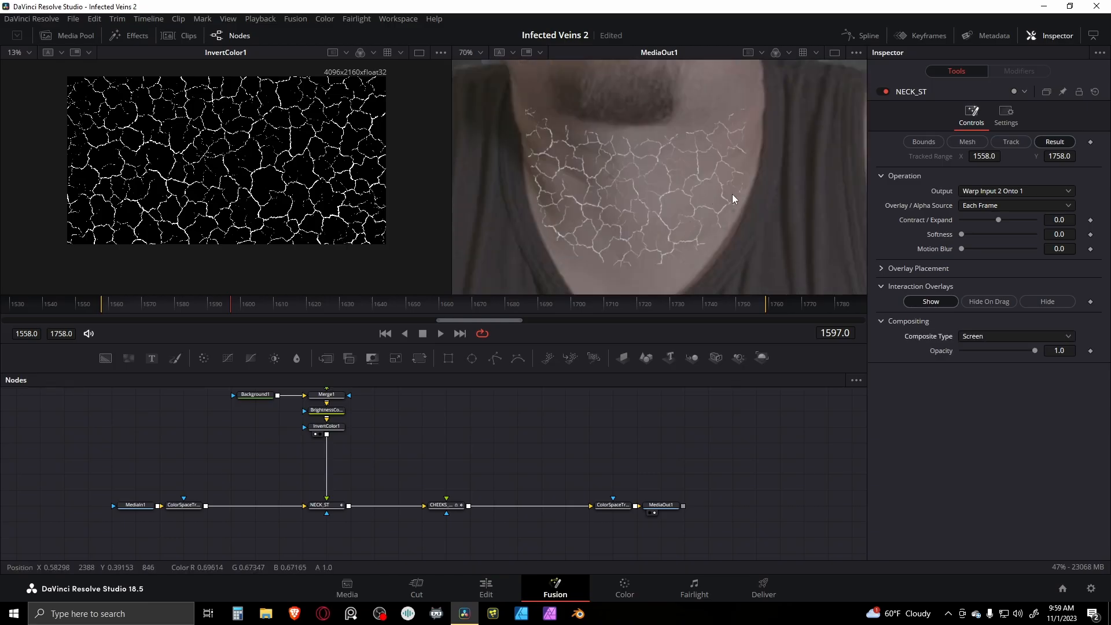
drag(962, 234, 994, 221)
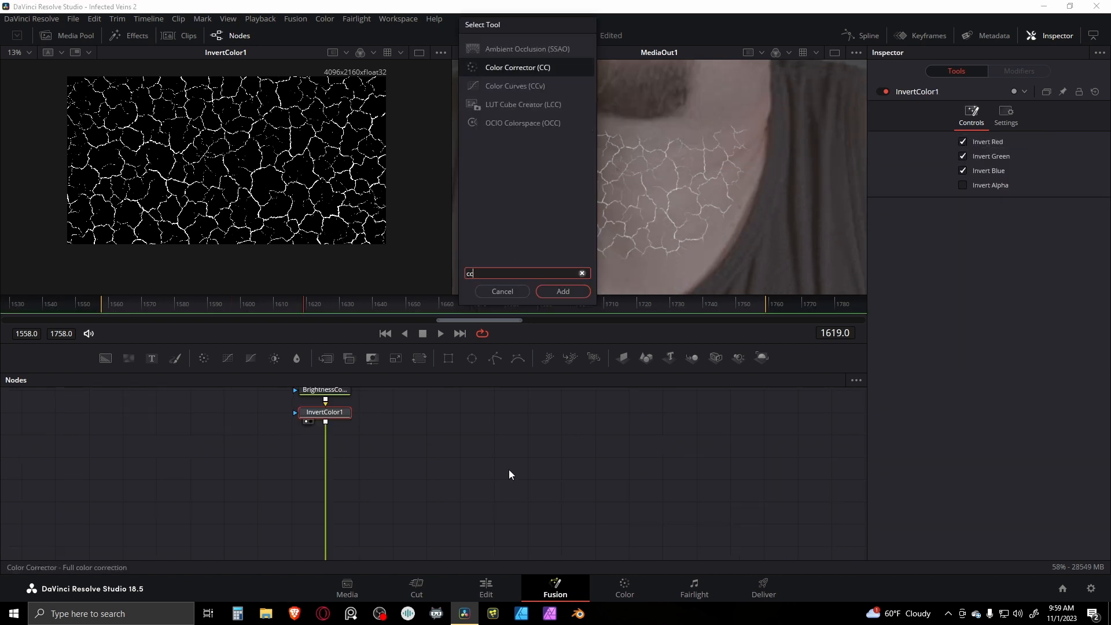
- Add a Color Corrector node after InvertColor1 and tint it magenta with a strength of about 0.48
key(Return)
drag(335, 439, 335, 461)
drag(1017, 220, 1025, 244)
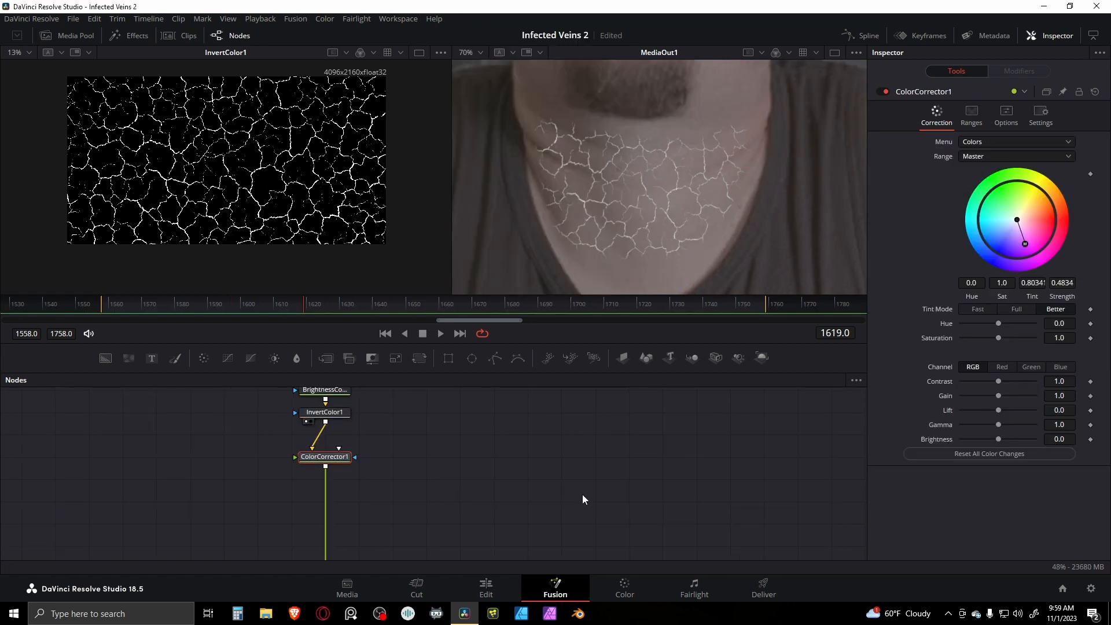
- Raise BrightnessContrast1's High range value to widen the cracks' tonal range, keeping the Low value at 0.0
drag(370, 506, 358, 488)
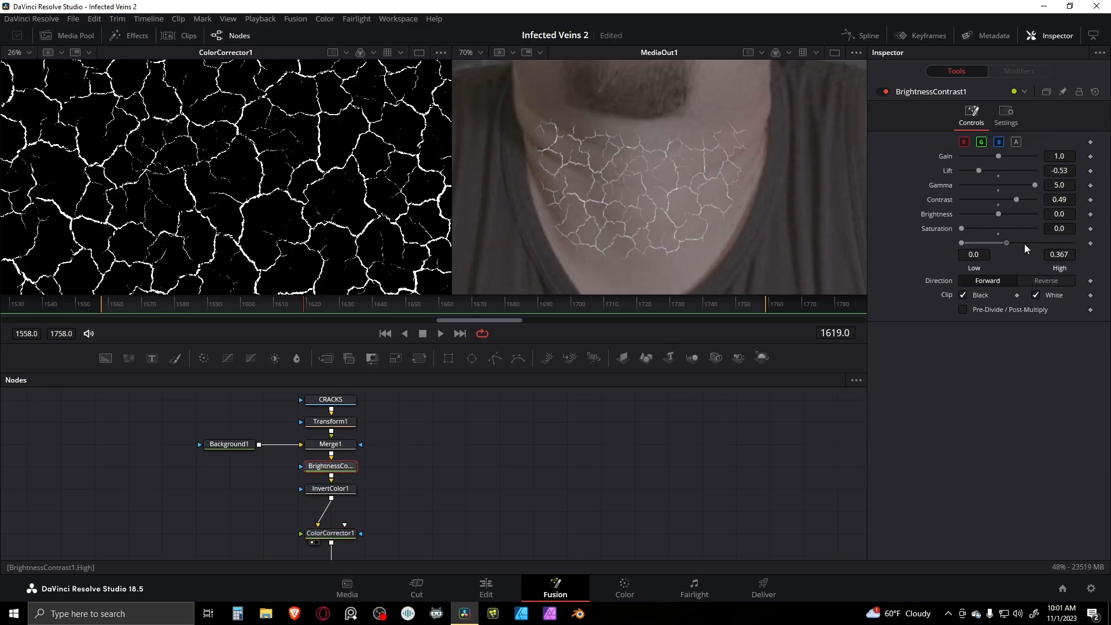
drag(1025, 244, 1079, 249)
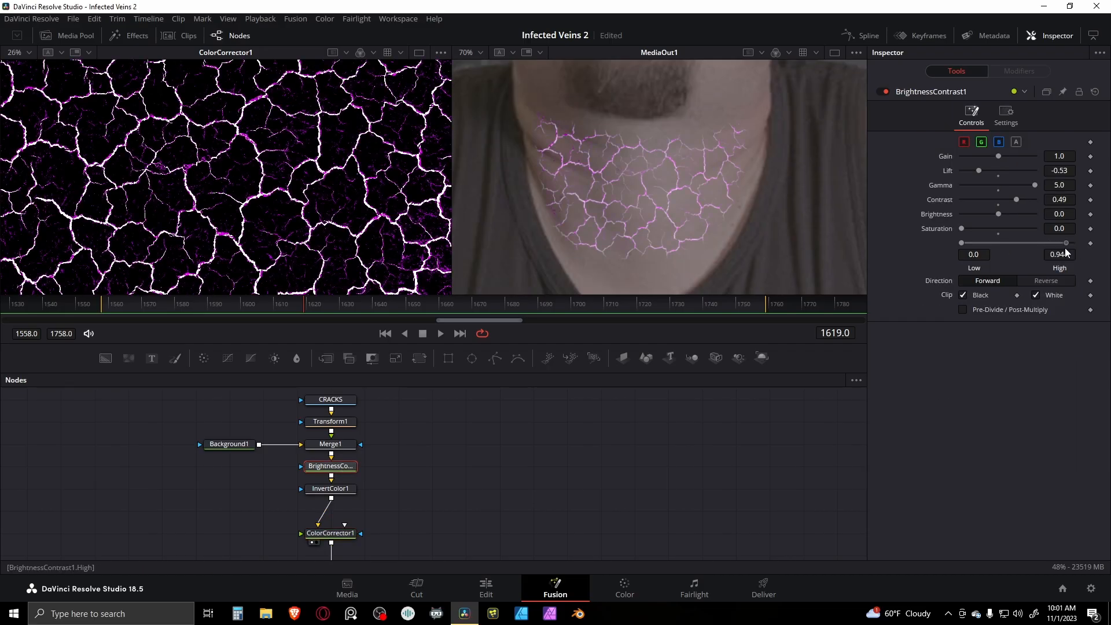
drag(961, 242, 918, 253)
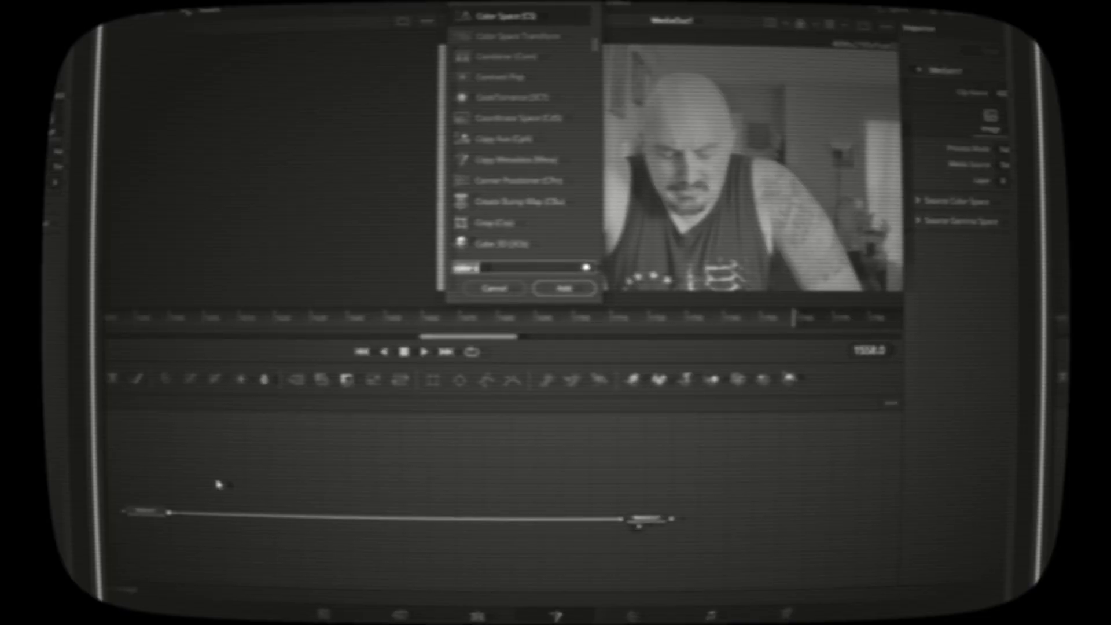
- Insert a Color Space Transform node between CRACKS and Transform1
text(or space)
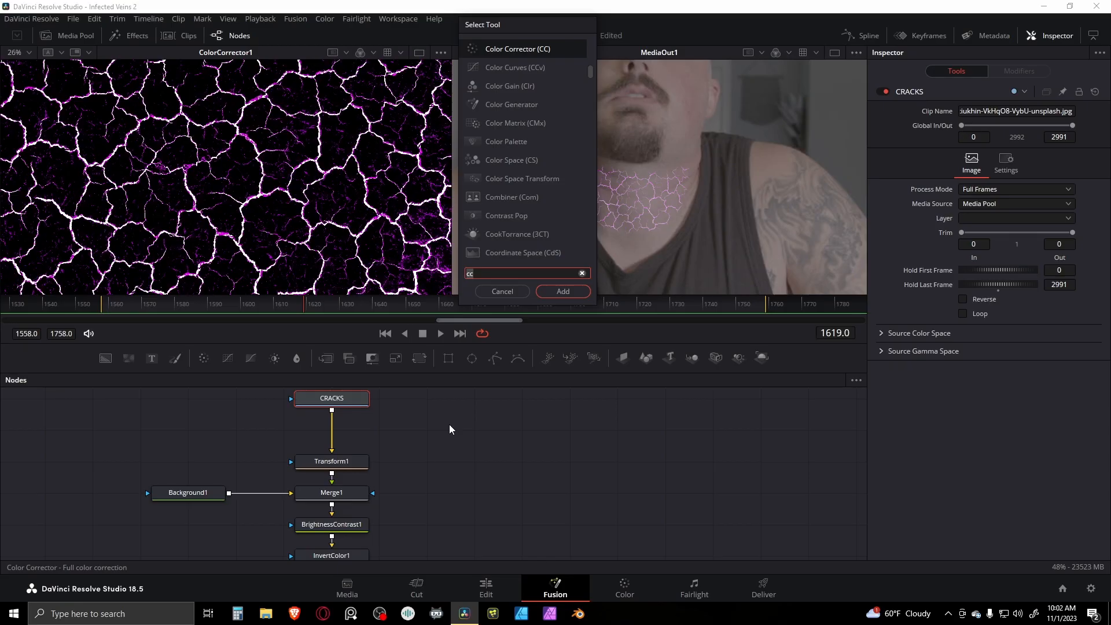
text(s)
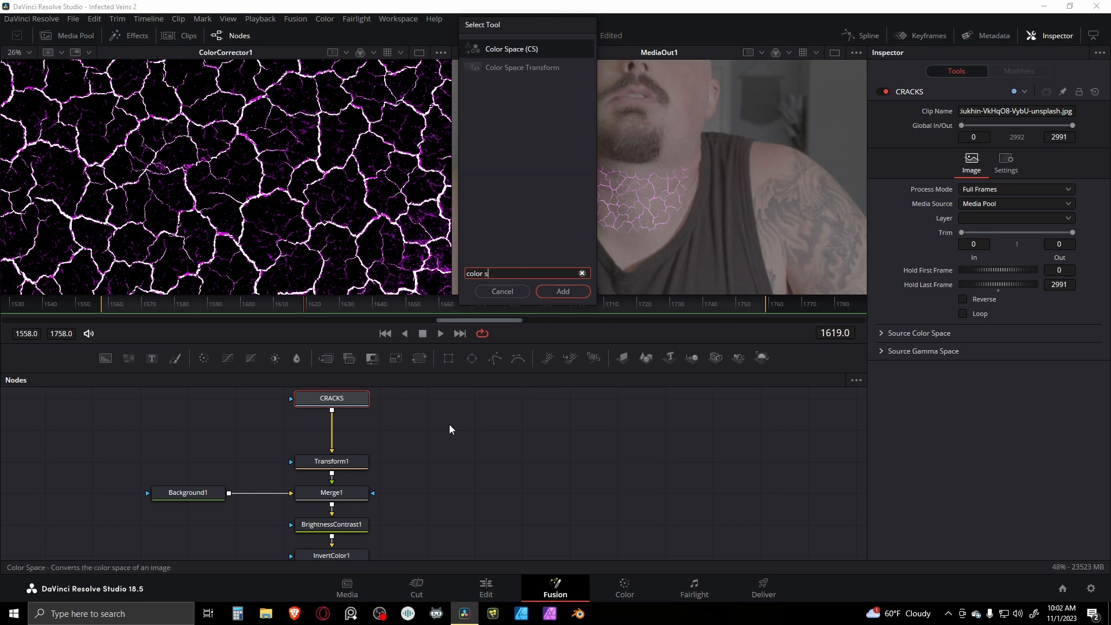
key(Down)
key(Return)
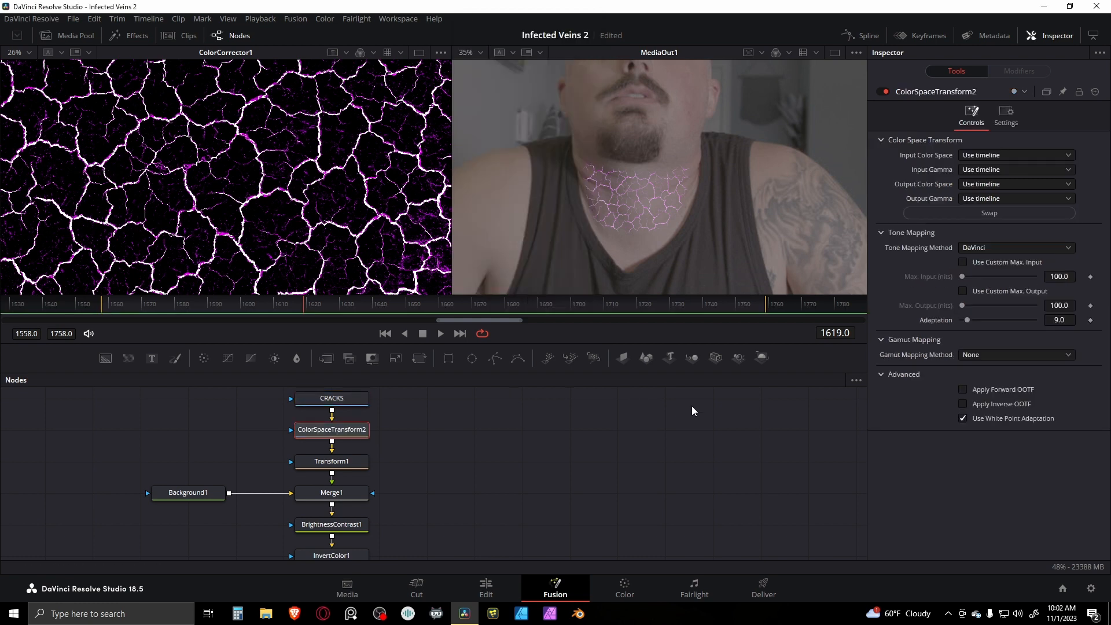
- Set the input color space and input gamma of ColorSpaceTransform2 to sRGB
click(999, 157)
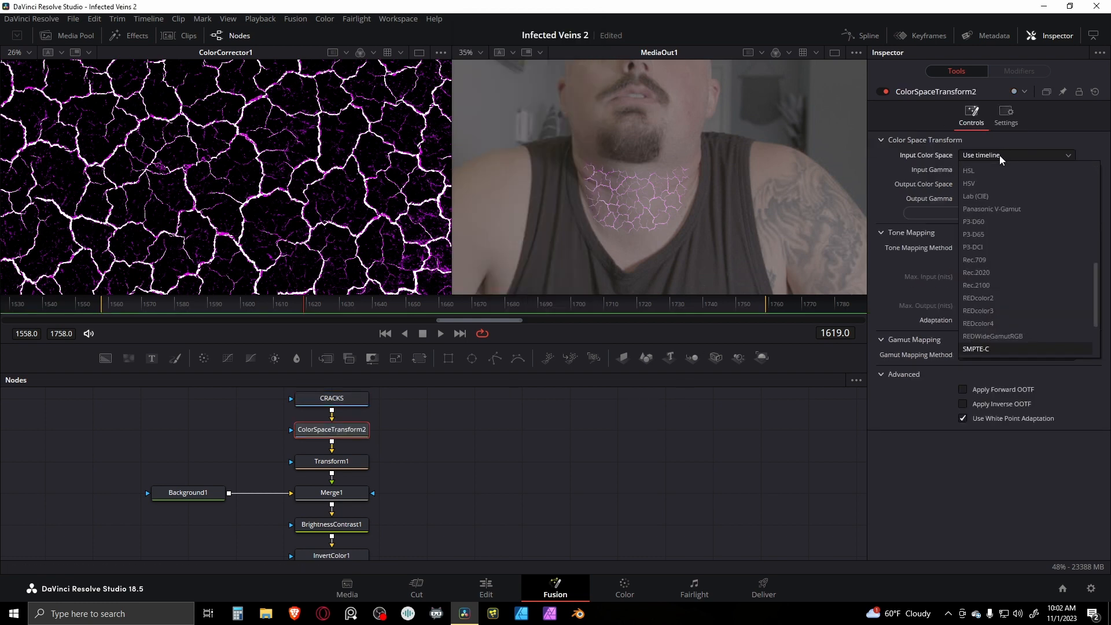
click(984, 333)
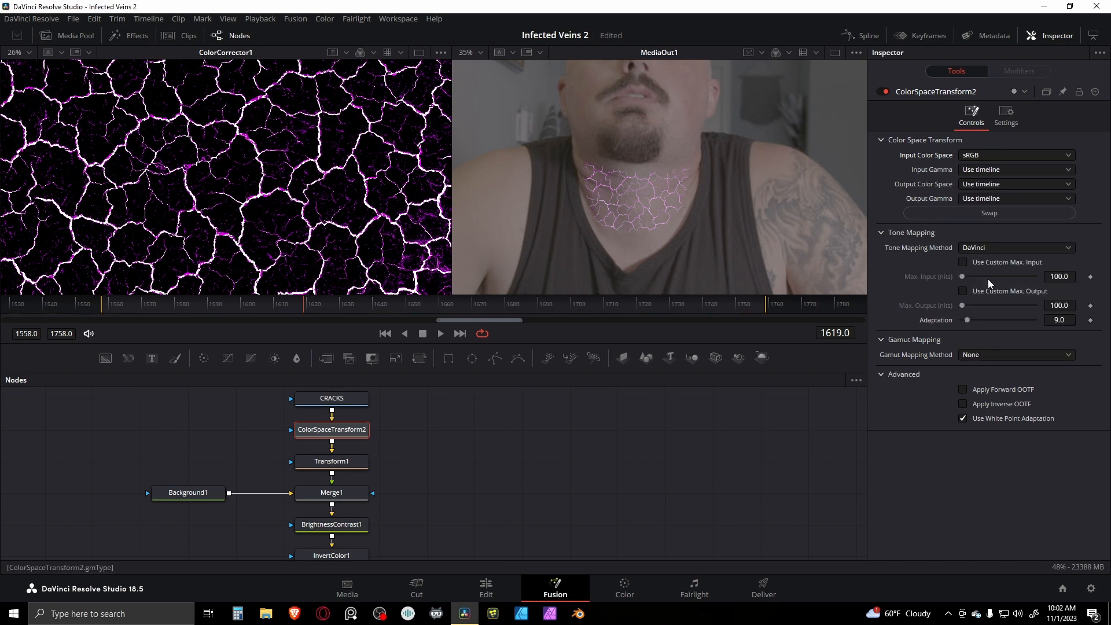
click(988, 171)
click(990, 172)
- Choose the output color space and output gamma for ColorSpaceTransform2
click(995, 184)
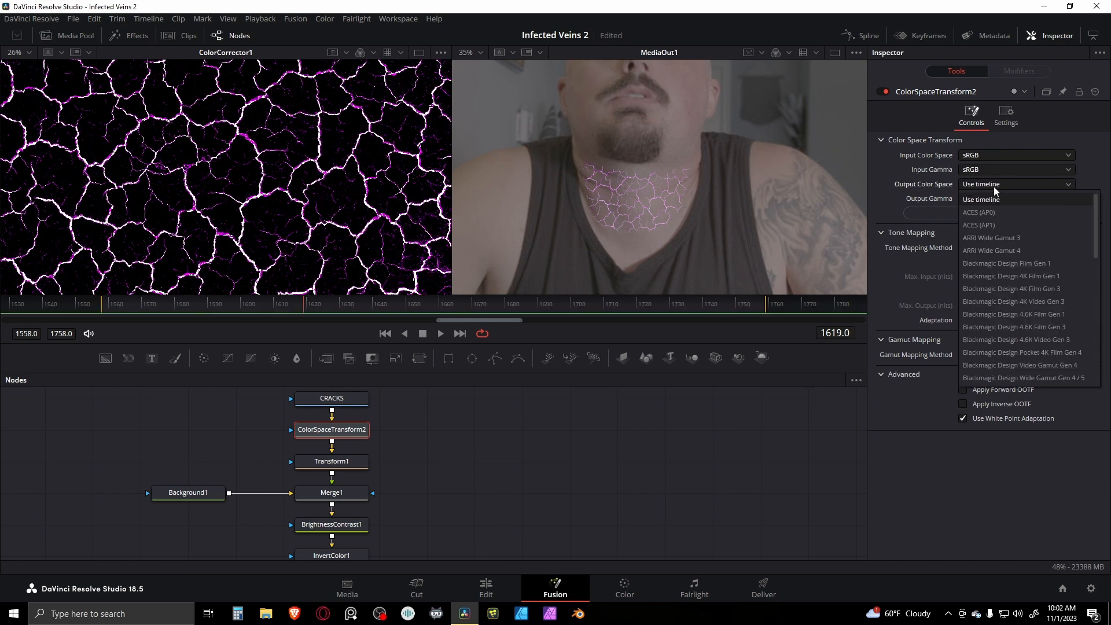
scroll(995, 231, down, 2)
click(992, 199)
click(984, 199)
click(981, 214)
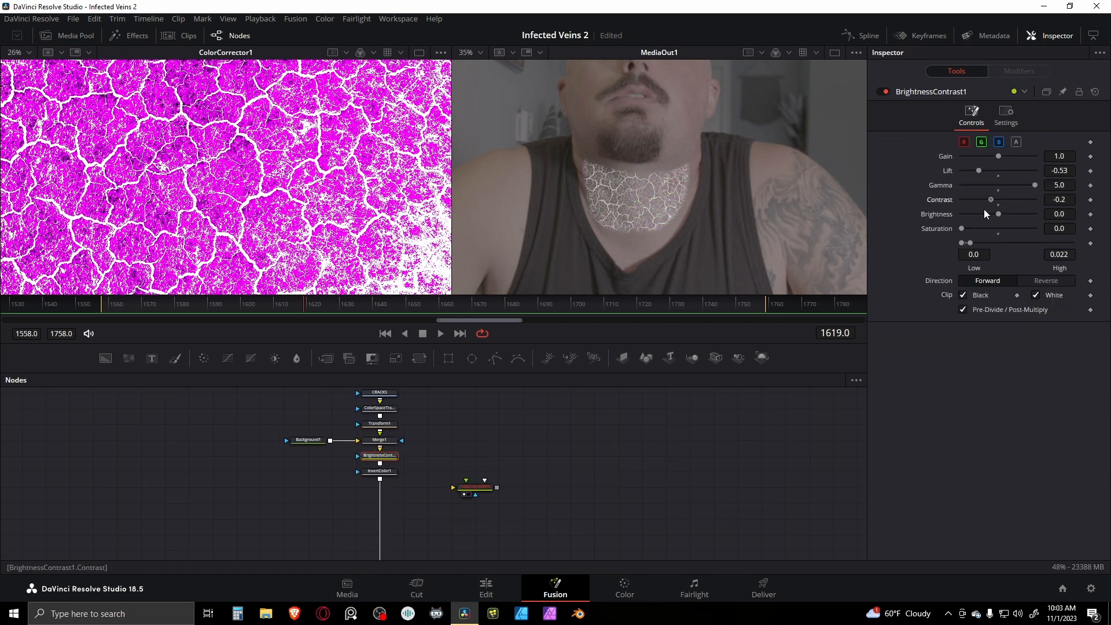
- Lower BrightnessContrast1's contrast to -0.614 and reinsert ColorCorrector1 between InvertColor1 and NECK_ST
mouse_move(984, 210)
mouse_down()
mouse_move(958, 210)
mouse_move(981, 210)
mouse_up()
scroll(665, 230, up, 5)
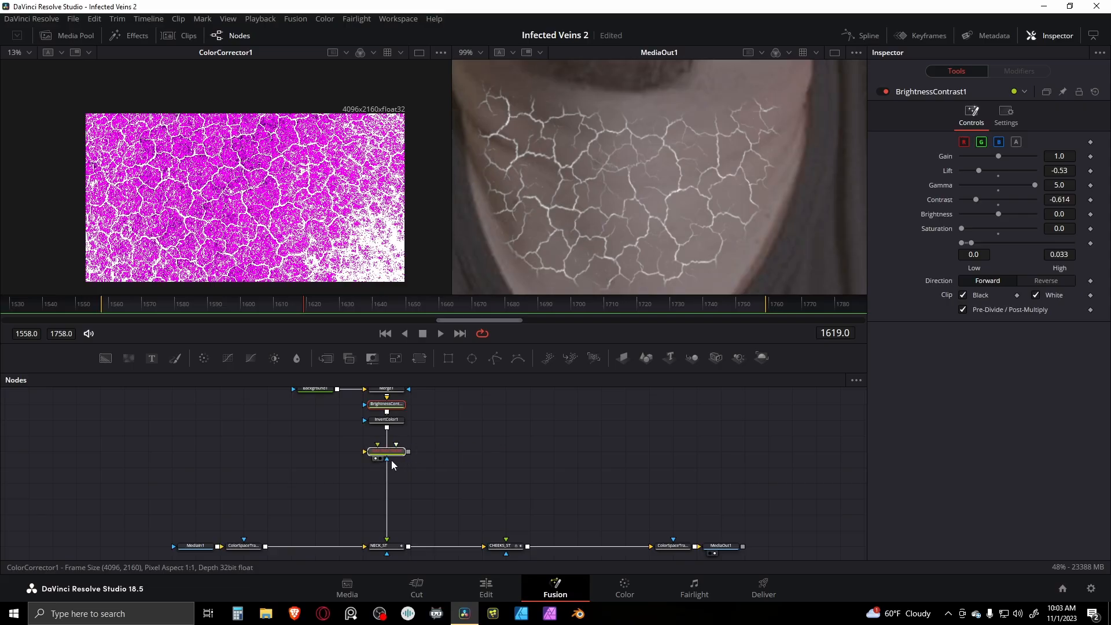
drag(387, 467, 387, 467)
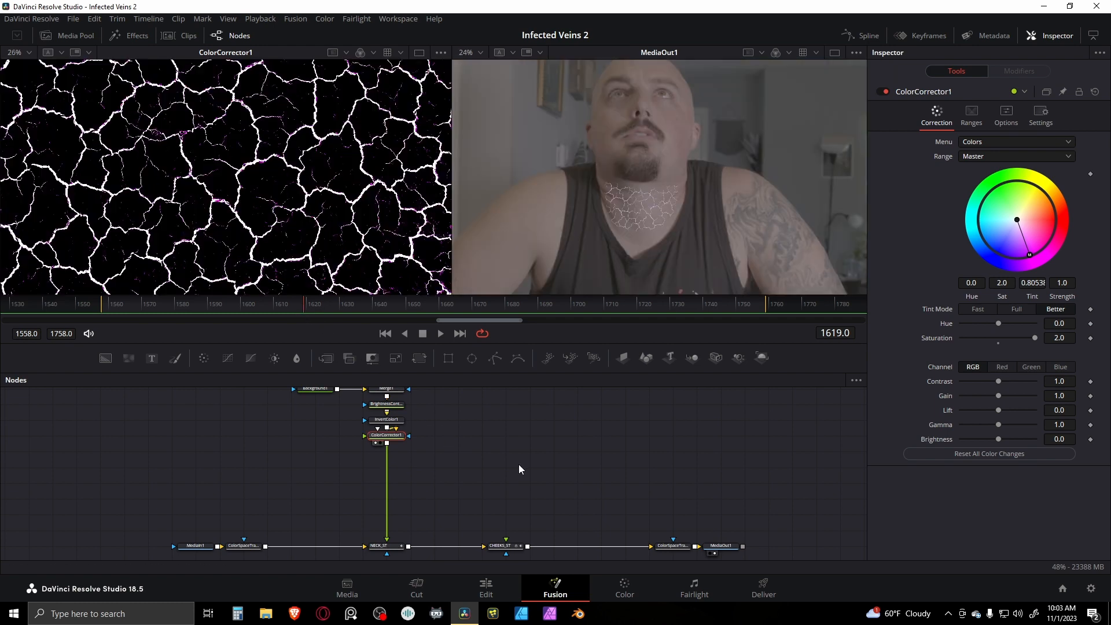
- Add two Glow nodes after ColorCorrector1, setting the second one's glow size to 22.8 and glow to 0.614
key(shift+space)
text(glow)
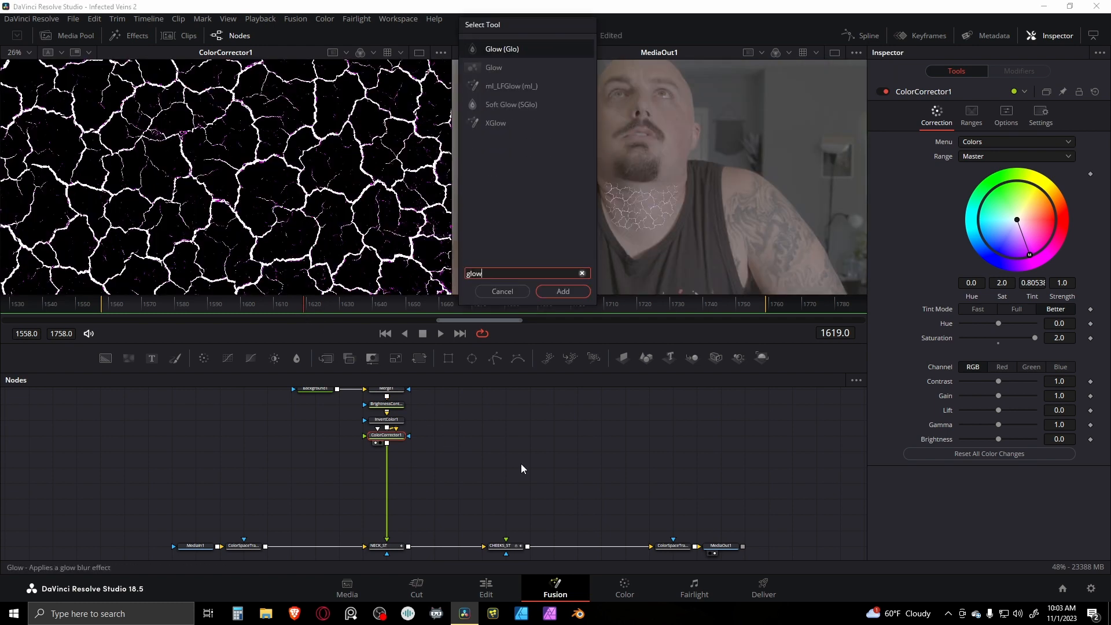
key(Return)
scroll(686, 206, up, 5)
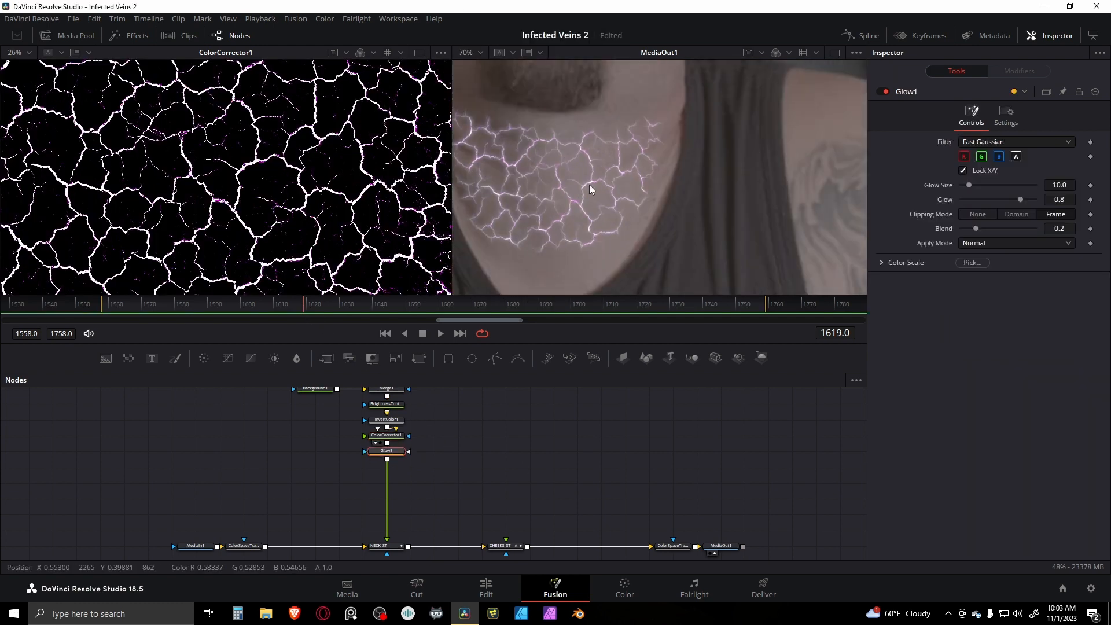
mouse_move(969, 187)
mouse_down()
mouse_move(1006, 200)
mouse_move(978, 186)
mouse_up()
key(shift+space)
key(Escape)
scroll(672, 216, down, 3)
- Add a Soft Glow node after Glow2 and reduce its glow size
key(shift+space)
text(glow)
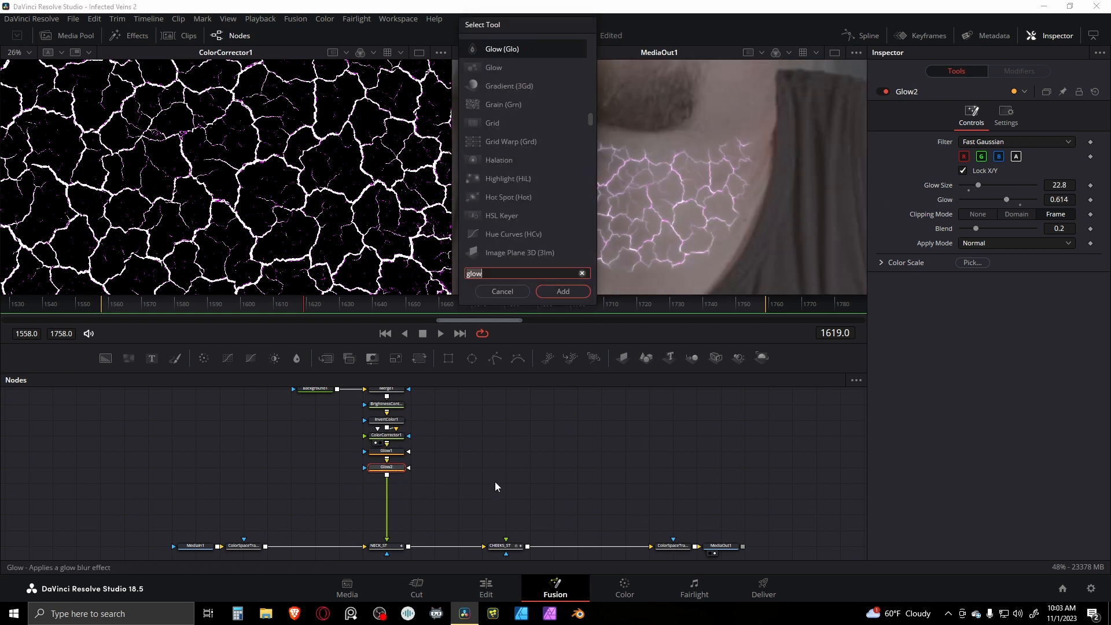
text(sof)
key(Return)
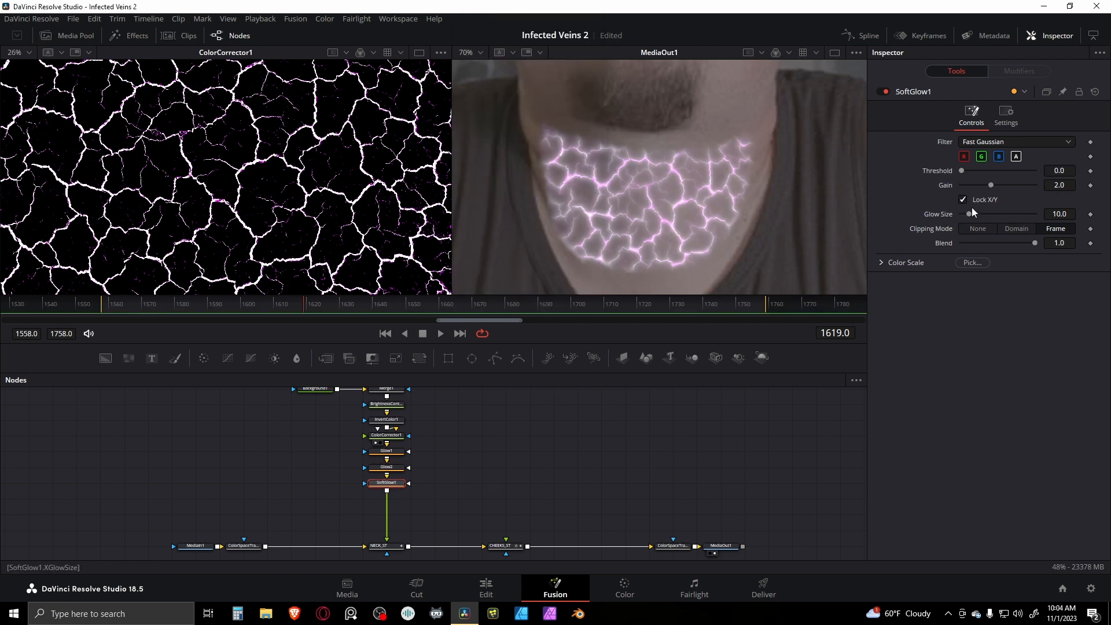
drag(973, 214, 967, 216)
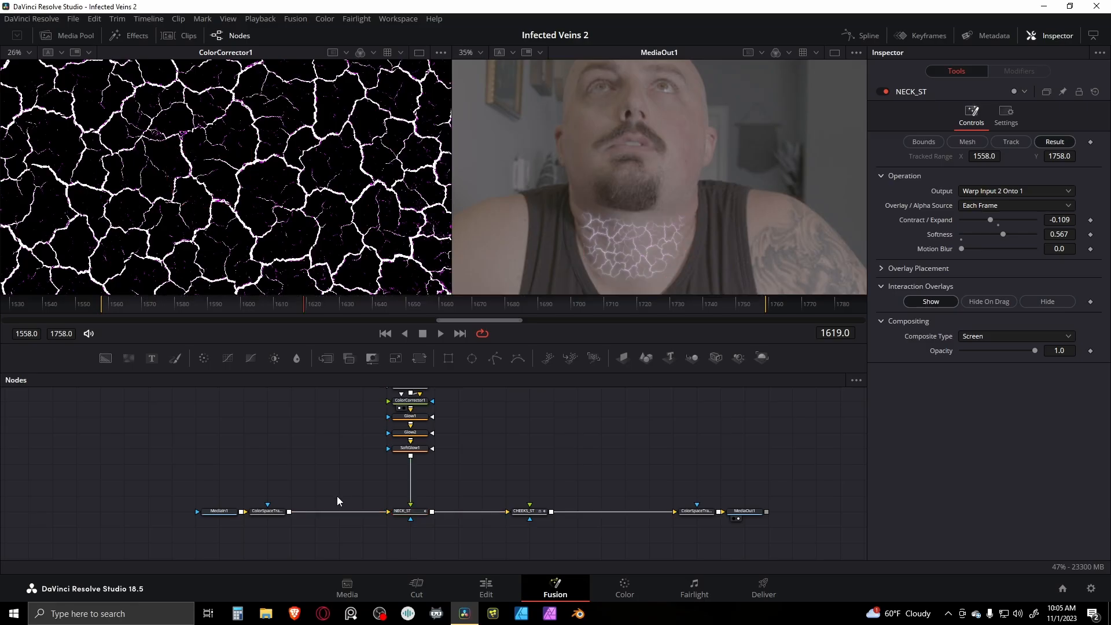
- Paste a copy of NECK_ST beside the glow chain and add a transparent Background node above it
key(ctrl+v)
drag(338, 497, 338, 516)
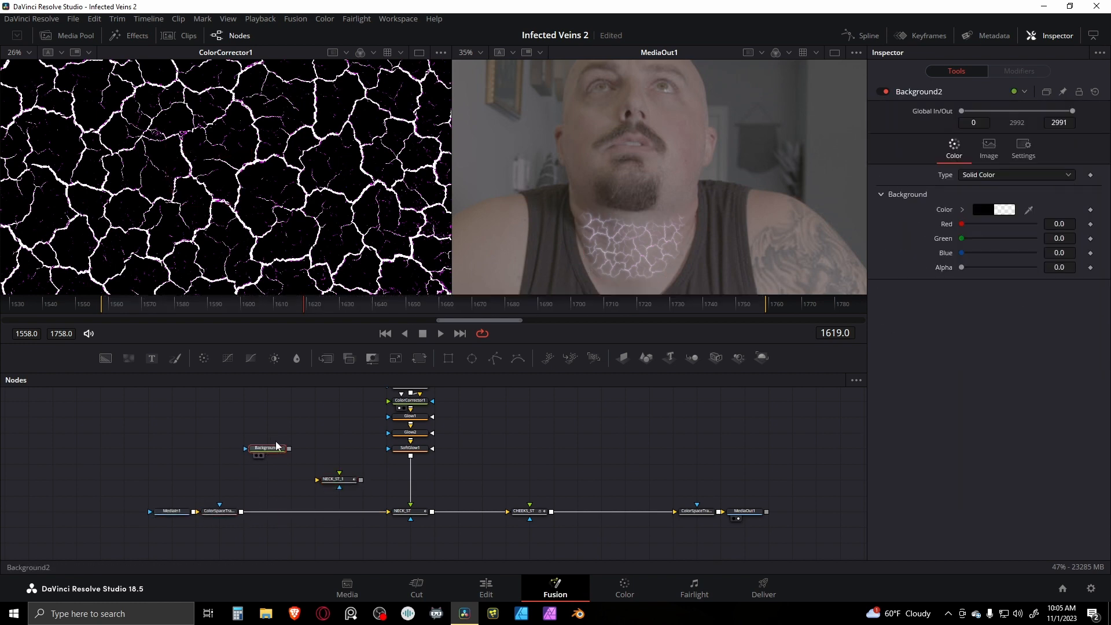
scroll(300, 439, up, 2)
- Add a Displace node after Background2, feed InvertColor1 into its foreground, and connect its output to NECK_ST_1
click(349, 454)
key(shift+space)
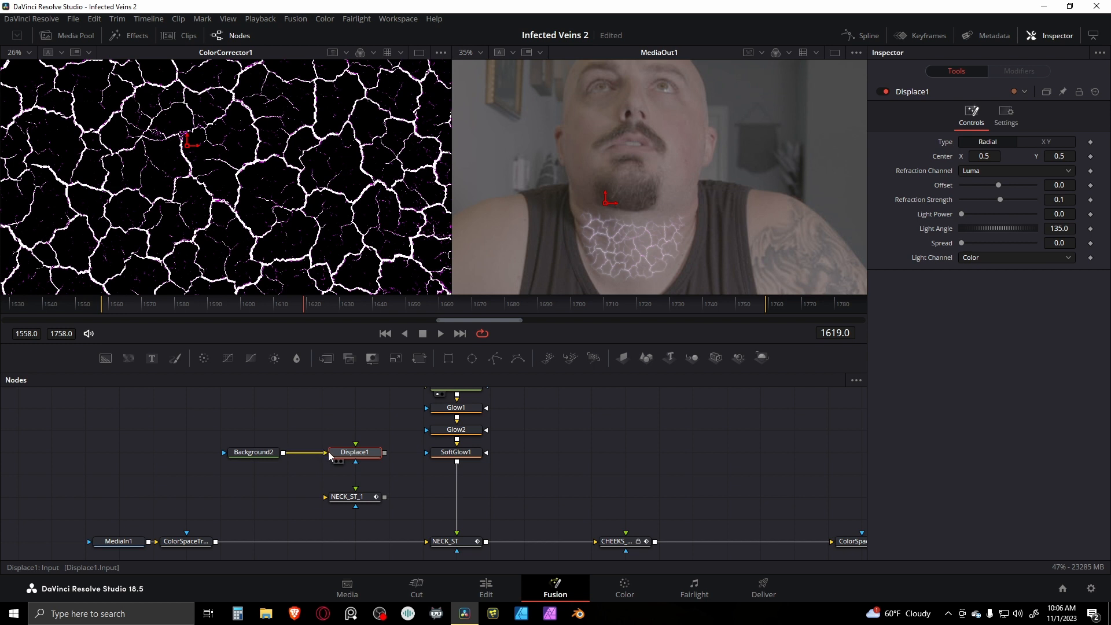
drag(387, 419, 307, 514)
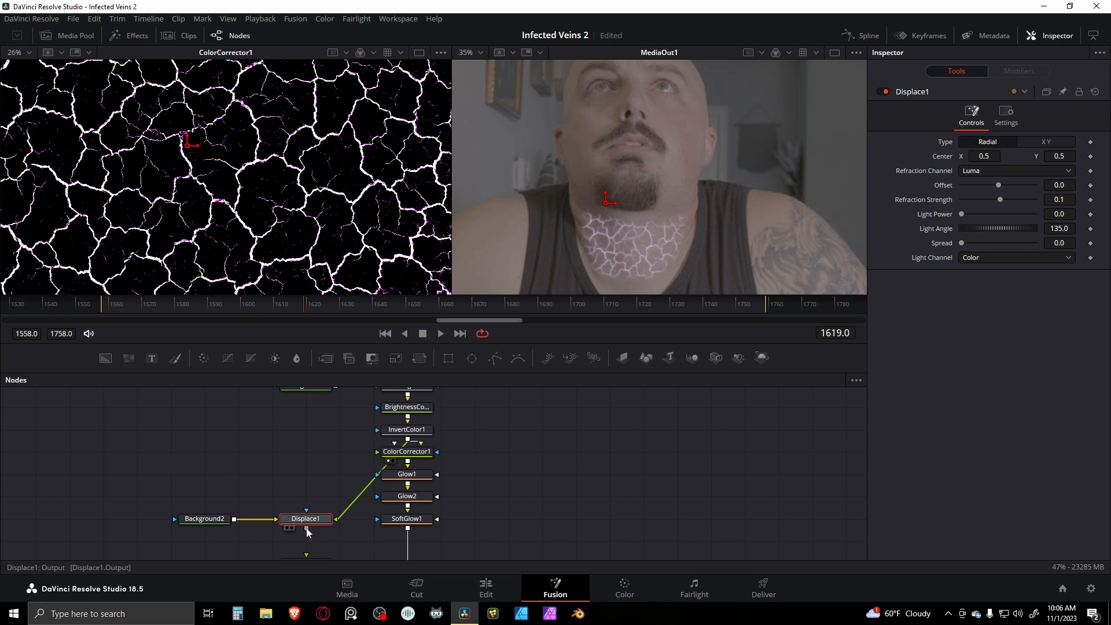
drag(307, 560, 307, 561)
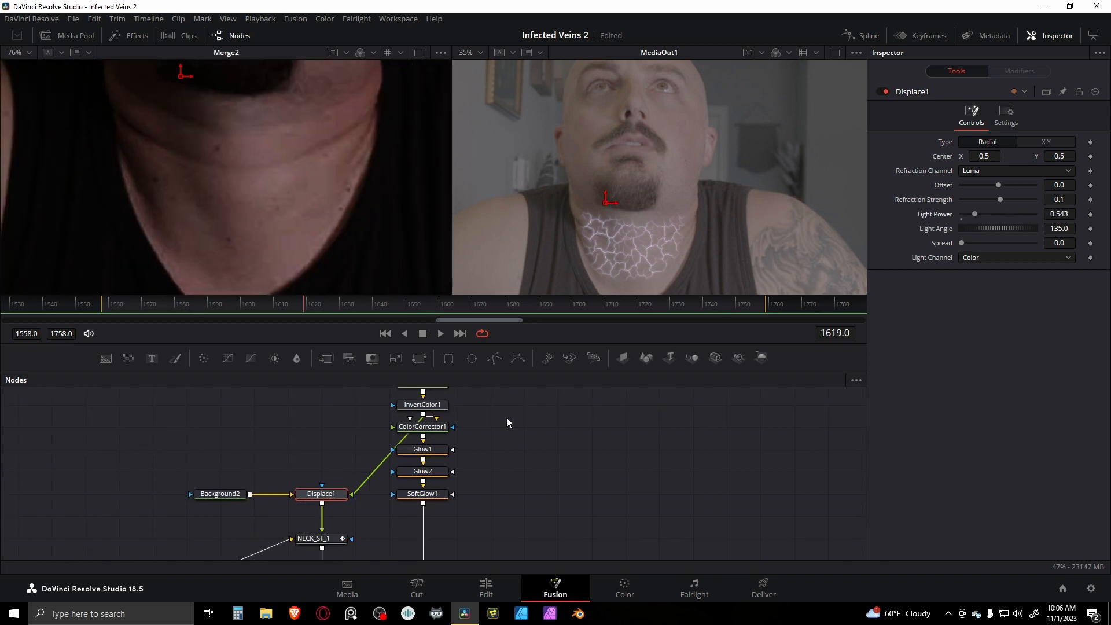
- View Displace1 and set its light power to 2.079, light angle to 103.7 and spread to 0.118
drag(321, 494, 335, 202)
scroll(336, 202, up, 3)
drag(974, 214, 980, 219)
drag(982, 229, 1013, 215)
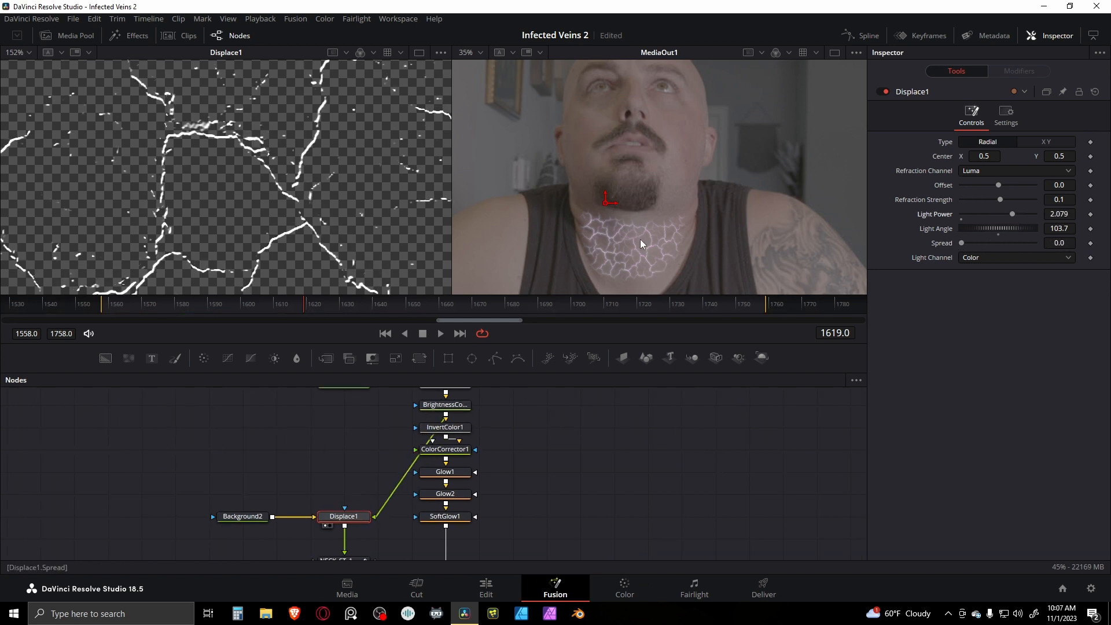
drag(962, 243, 964, 244)
- Place NECK_ST_1 in the main chain ahead of NECK_ST in place of Merge2, and view its result
scroll(295, 238, down, 6)
drag(404, 559, 372, 489)
drag(315, 536, 316, 560)
drag(315, 492, 312, 248)
- Duplicate the crack texture nodes from CRACKS through BrightnessContrast1, including Background1, and group the copies
scroll(296, 166, up, 2)
drag(317, 420, 292, 618)
drag(262, 404, 432, 409)
key(ctrl+c)
click(348, 503)
key(ctrl+v)
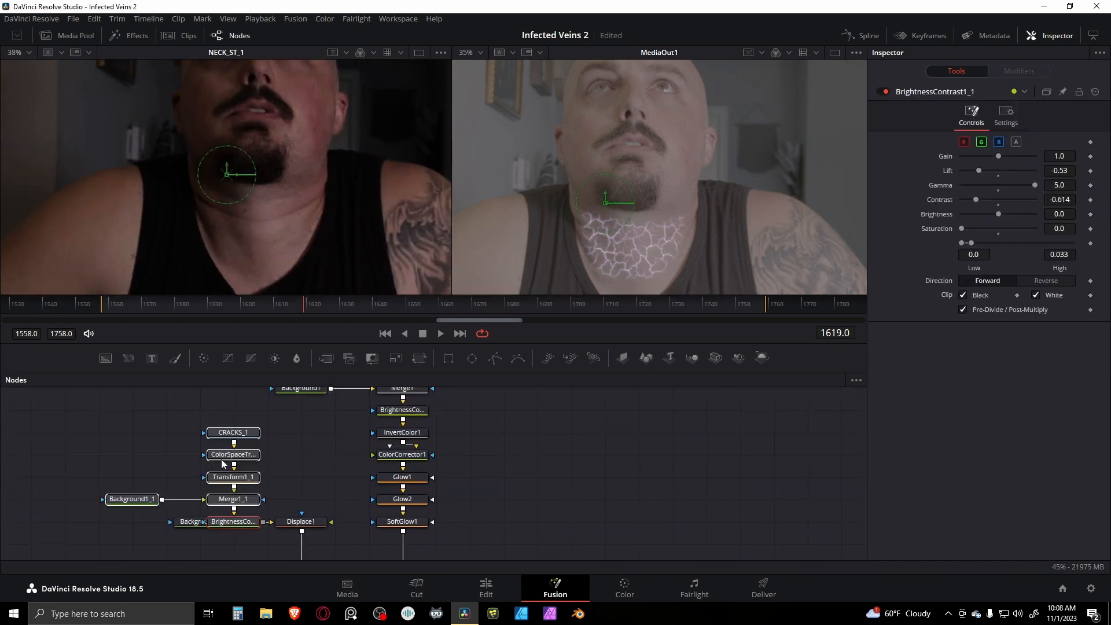
key(ctrl+g)
- Place Group1 above Displace1, connect it to the Displace foreground input, and view Displace1
drag(182, 426, 301, 454)
drag(329, 455, 332, 522)
key(1)
drag(316, 477, 337, 203)
scroll(337, 205, down, 2)
drag(312, 510, 312, 475)
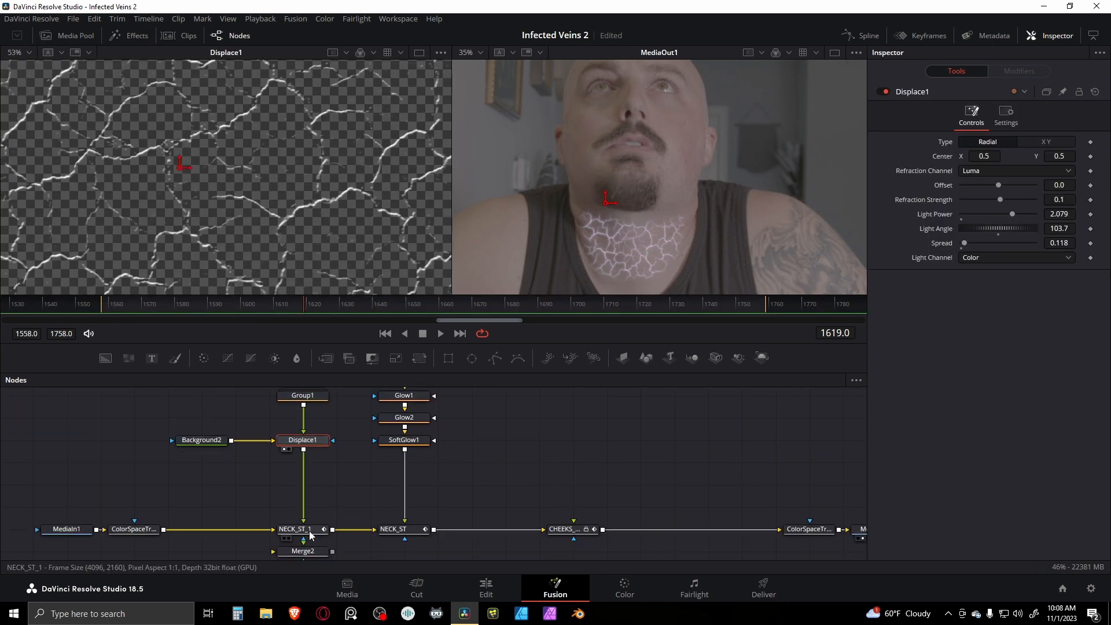
- View NECK_ST_1 and set Background2's alpha to 0.01
click(310, 535)
key(1)
scroll(982, 402, down, 2)
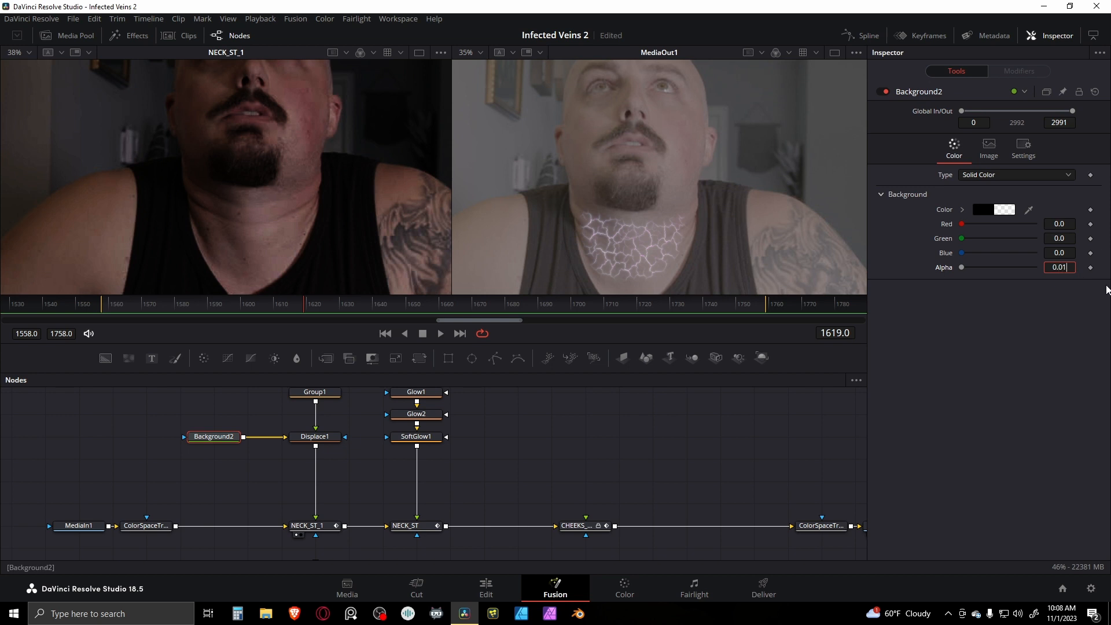
key(Return)
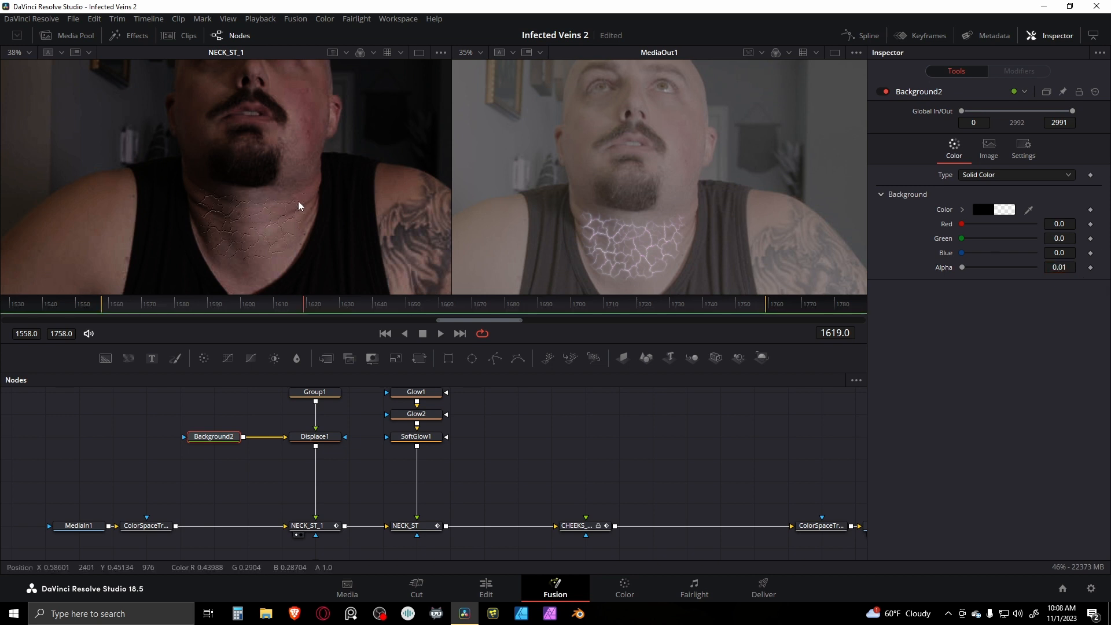
- Set Displace1's light angle to -60.6 and increase its spread while checking the neck veins
scroll(332, 203, up, 5)
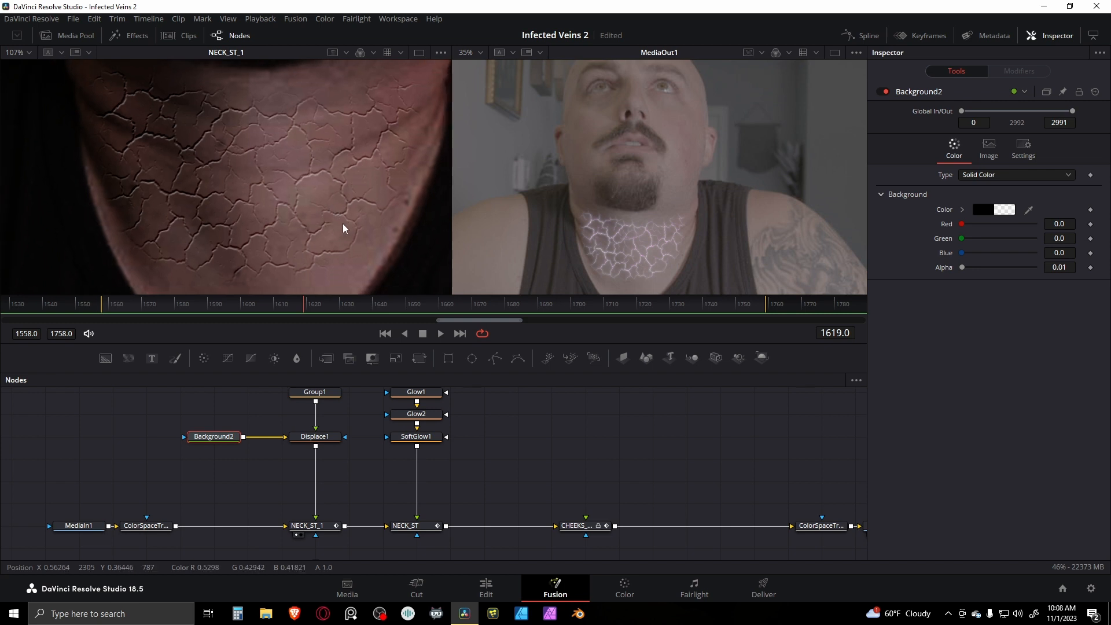
click(314, 436)
drag(1006, 227, 976, 232)
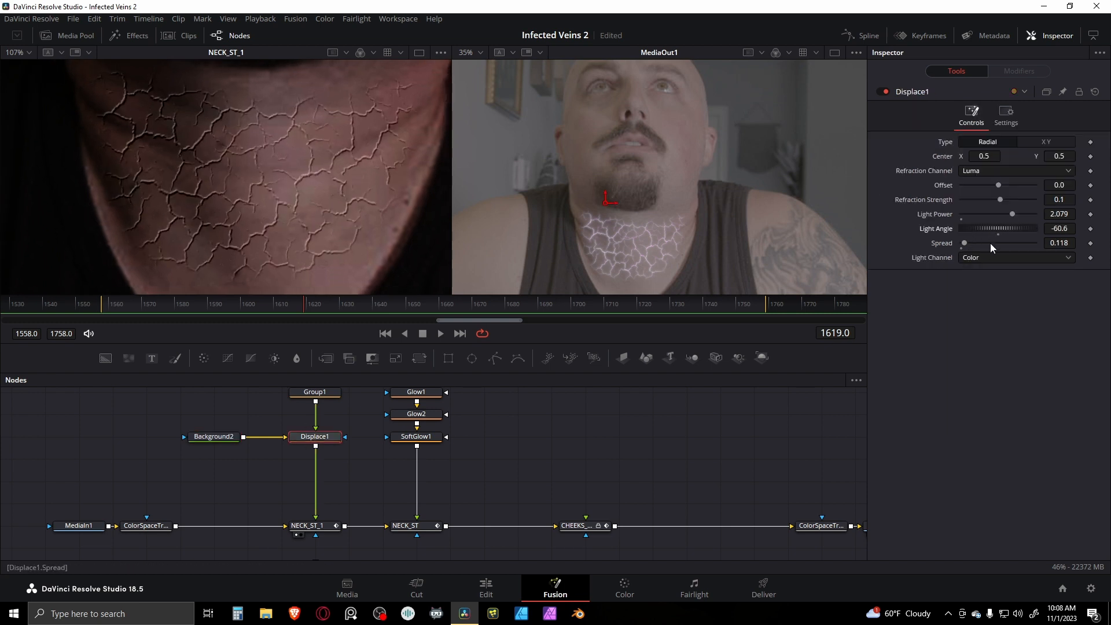
drag(1059, 243, 1094, 243)
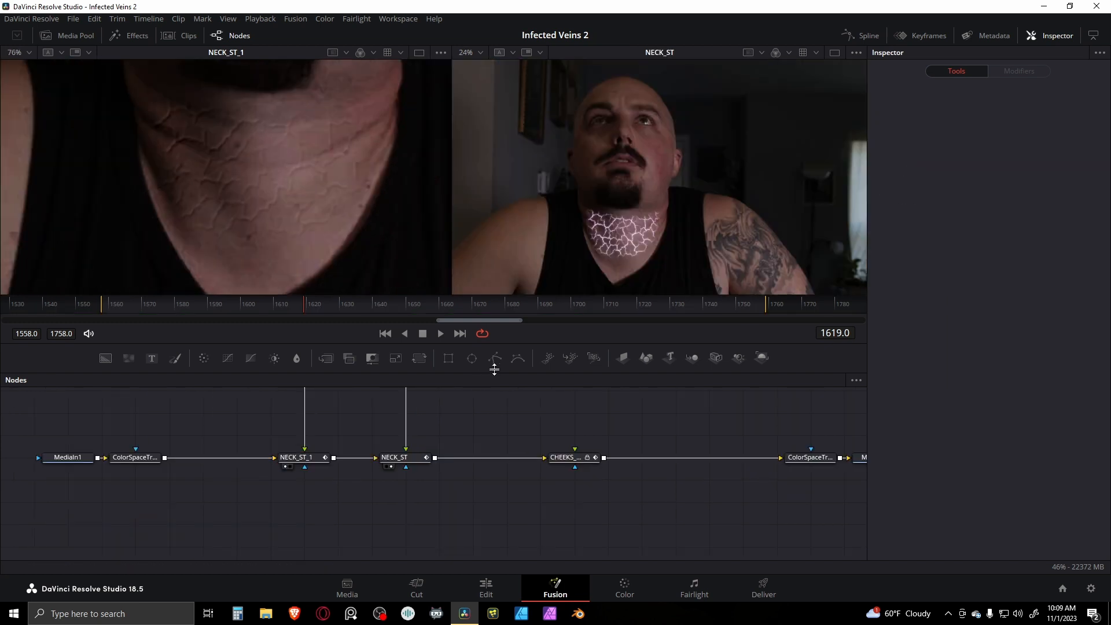
- Attach a B-Spline mask to NECK_ST_1 and outline the neck area with a soft edge of 0.0128
drag(522, 360, 355, 543)
drag(397, 548, 305, 466)
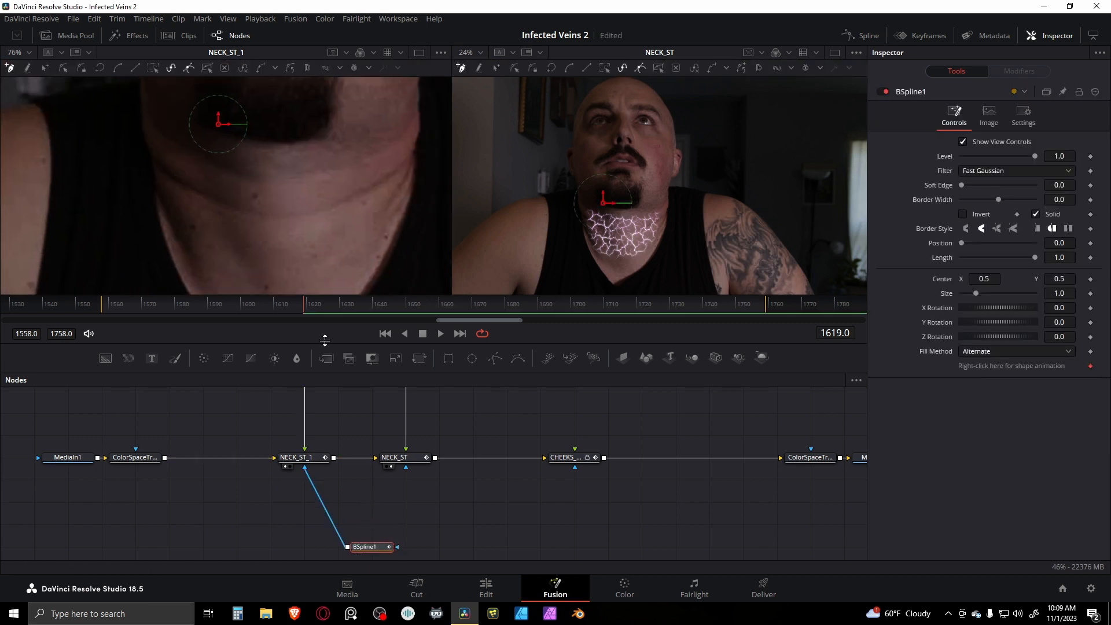
click(218, 165)
click(185, 152)
click(172, 159)
click(176, 195)
click(197, 248)
drag(266, 272, 283, 227)
click(215, 232)
click(235, 269)
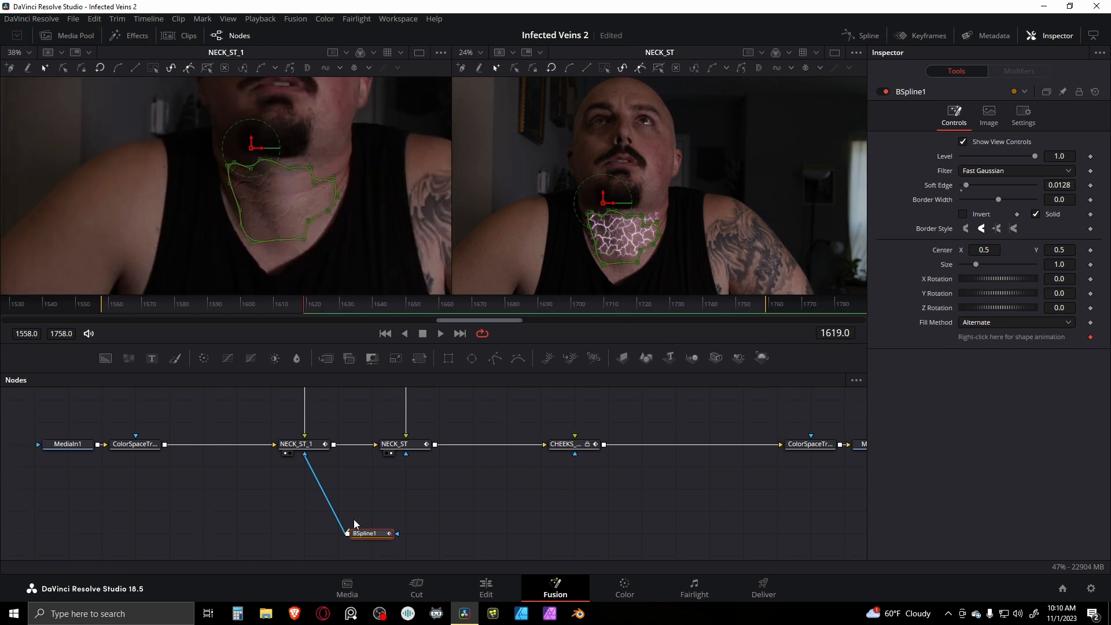
- Connect BSpline1 to NECK_ST's mask input and insert a duplicate of the B-Spline between them
drag(348, 534, 407, 460)
scroll(616, 263, up, 4)
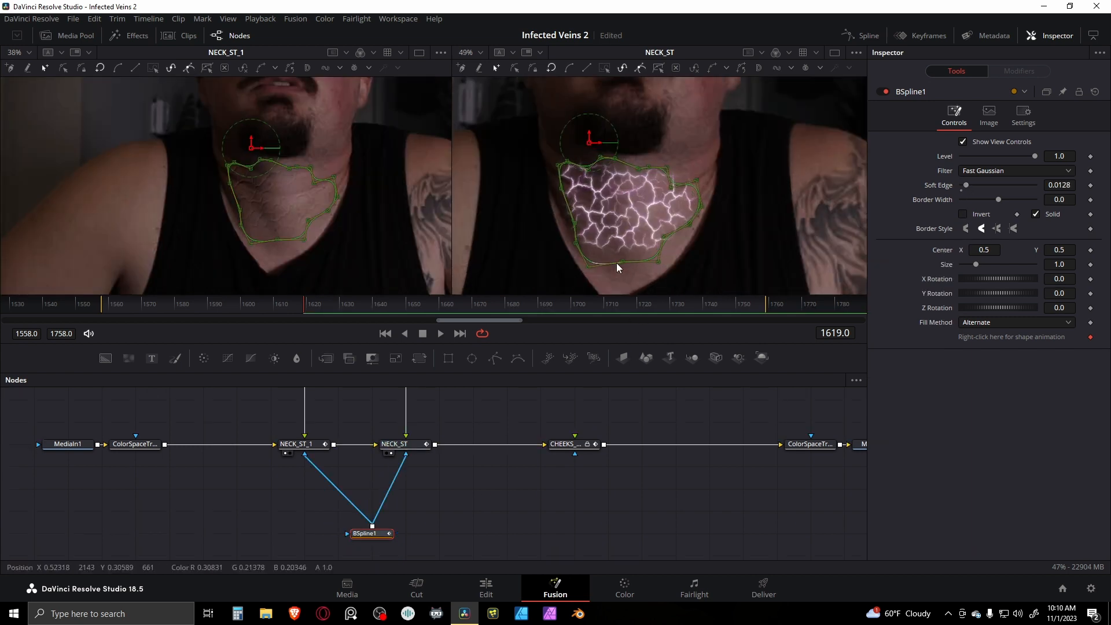
click(430, 491)
key(ctrl+v)
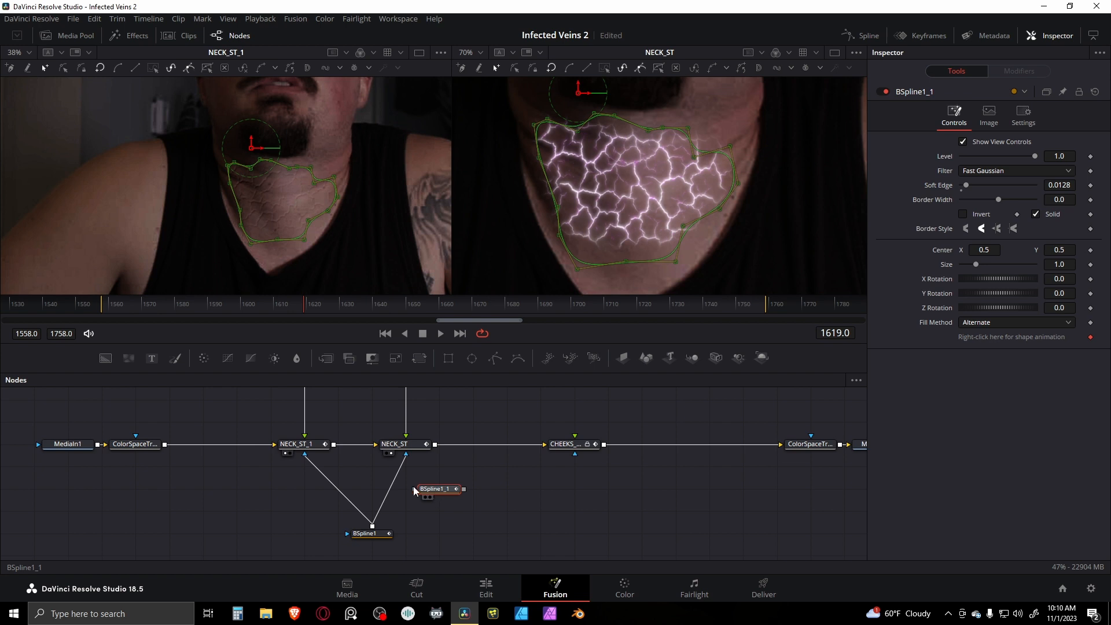
drag(392, 485, 402, 493)
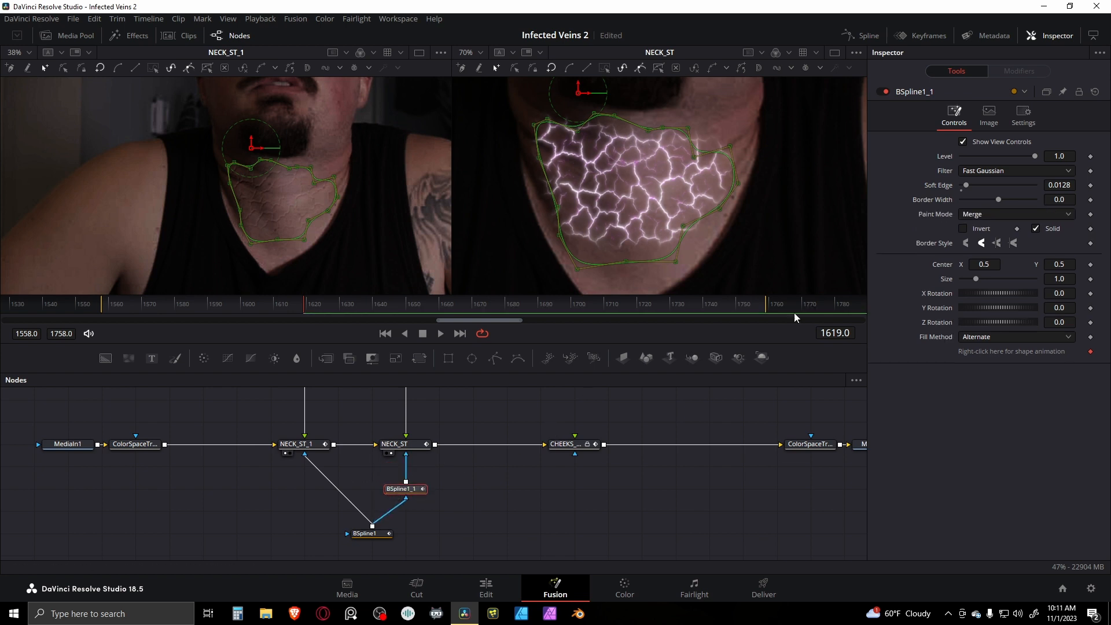
- Set BSpline1_1's paint mode to Minimum
scroll(640, 213, down, 2)
click(1006, 216)
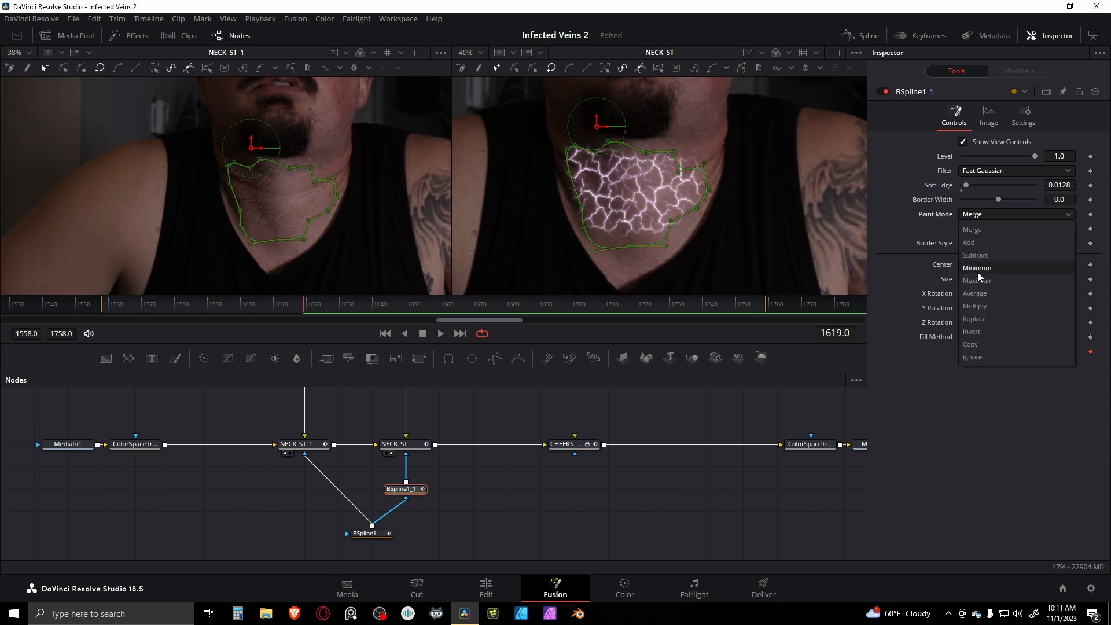
click(978, 272)
- Reshape BSpline1_1 by pulling its side and lower points up toward the chin
scroll(705, 234, up, 2)
drag(705, 235, 706, 223)
drag(550, 199, 546, 177)
drag(550, 225, 565, 197)
drag(568, 260, 584, 194)
drag(616, 253, 619, 207)
scroll(639, 258, down, 4)
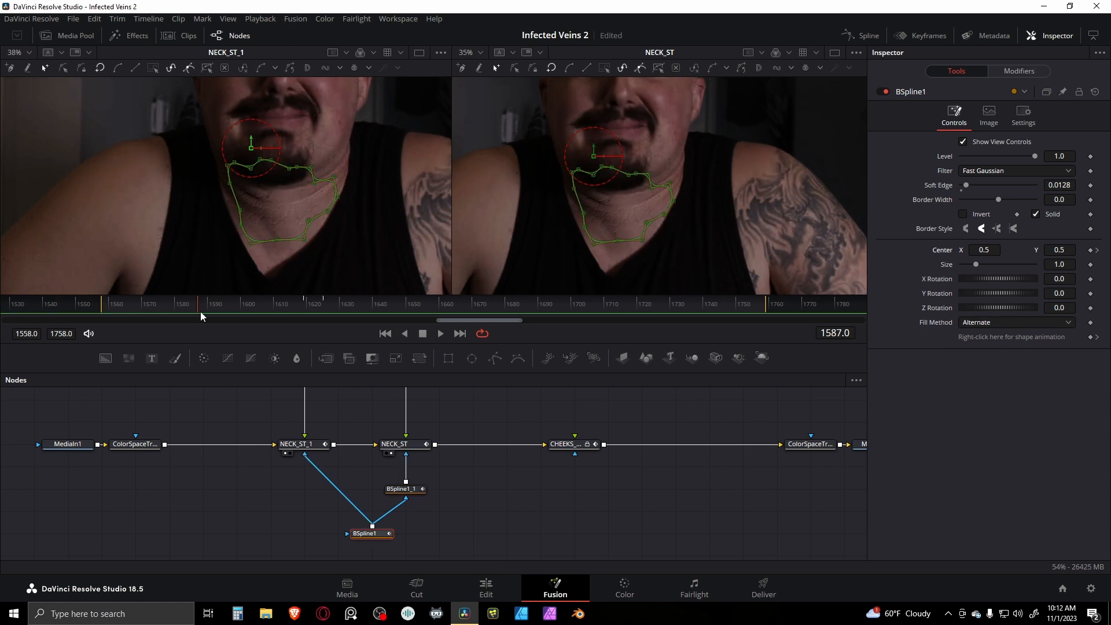
- Lower BSpline1's center Y at frame 1591 to animate the mask over the neck
drag(200, 312, 211, 314)
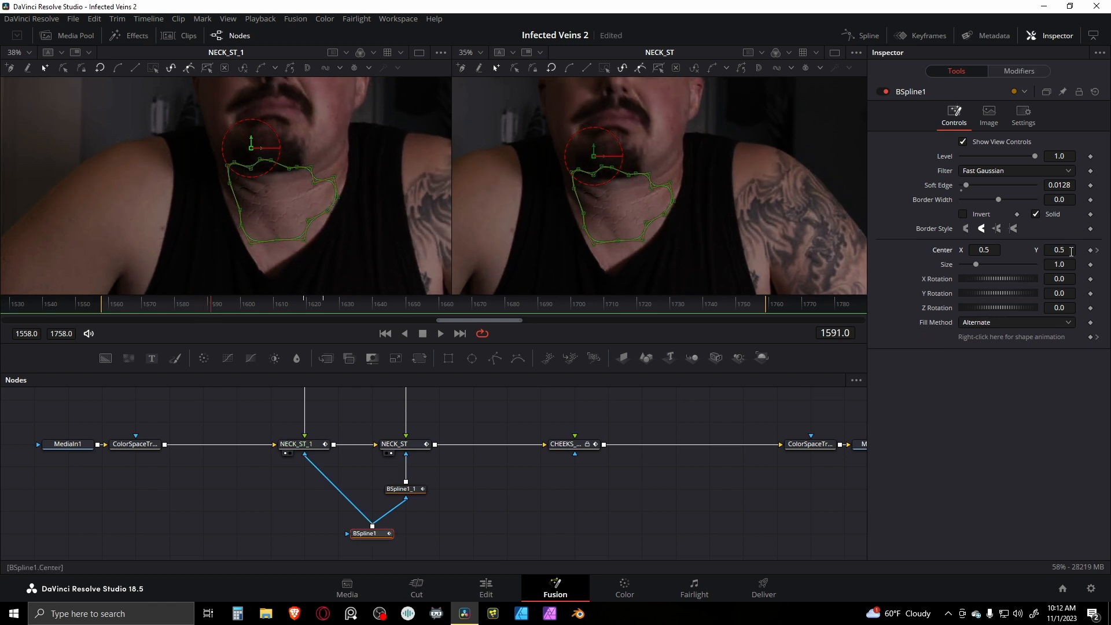
drag(1072, 252, 1026, 252)
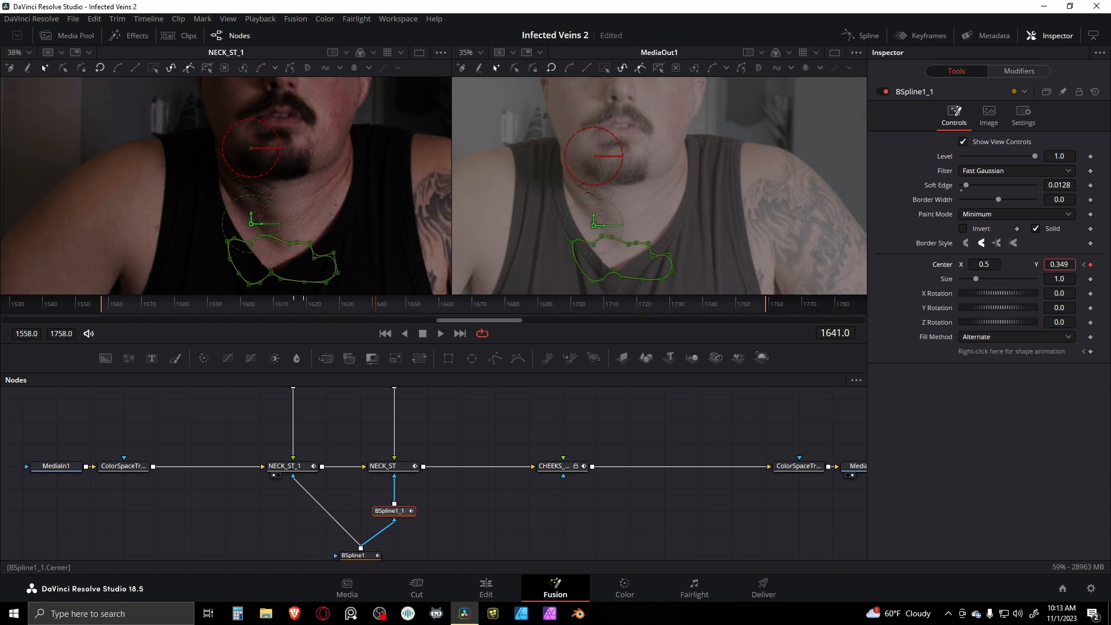
- Keyframe BSpline1_1's center Y at 0.582 on frame 1641, adjust its displacement curve, and scrub through the motion
mouse_move(1058, 264)
mouse_down()
mouse_move(1110, 264)
mouse_move(1039, 268)
mouse_up()
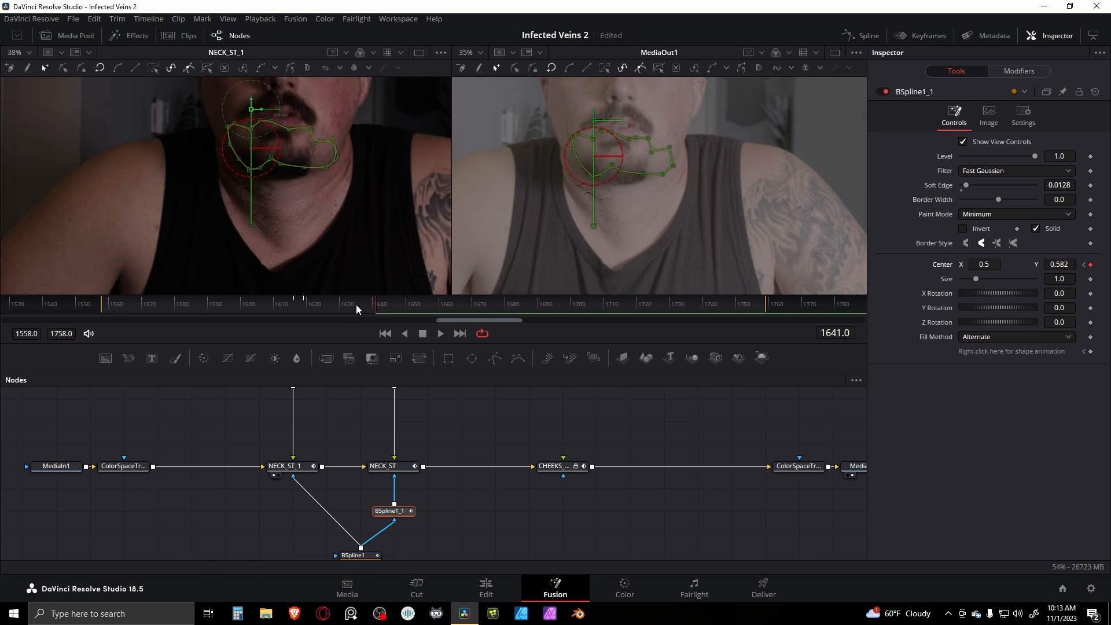
drag(356, 304, 342, 304)
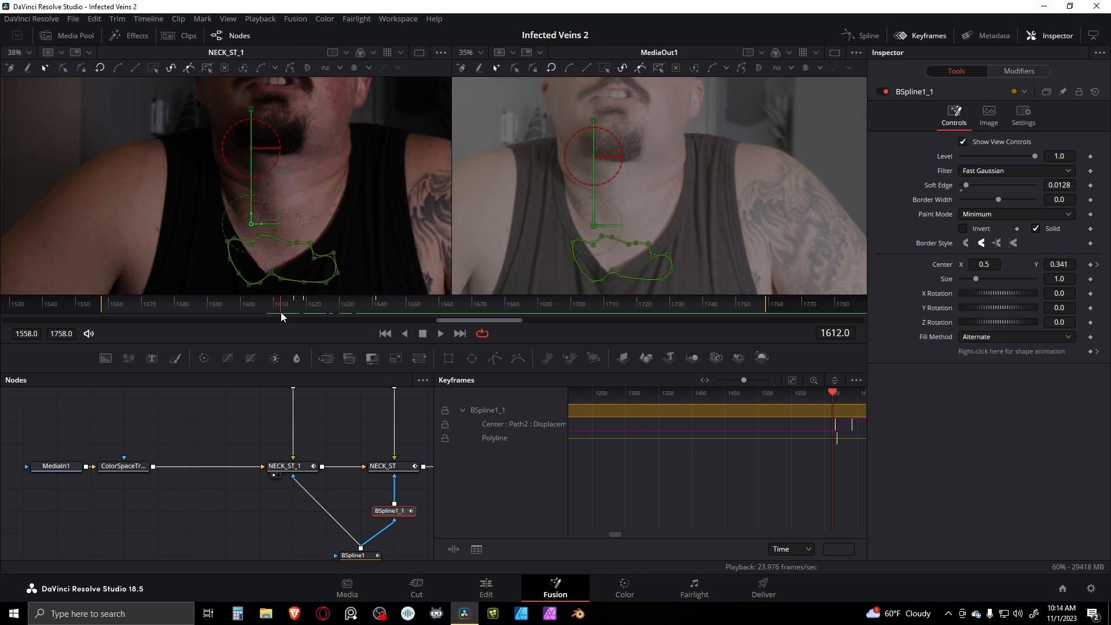
drag(281, 313, 190, 309)
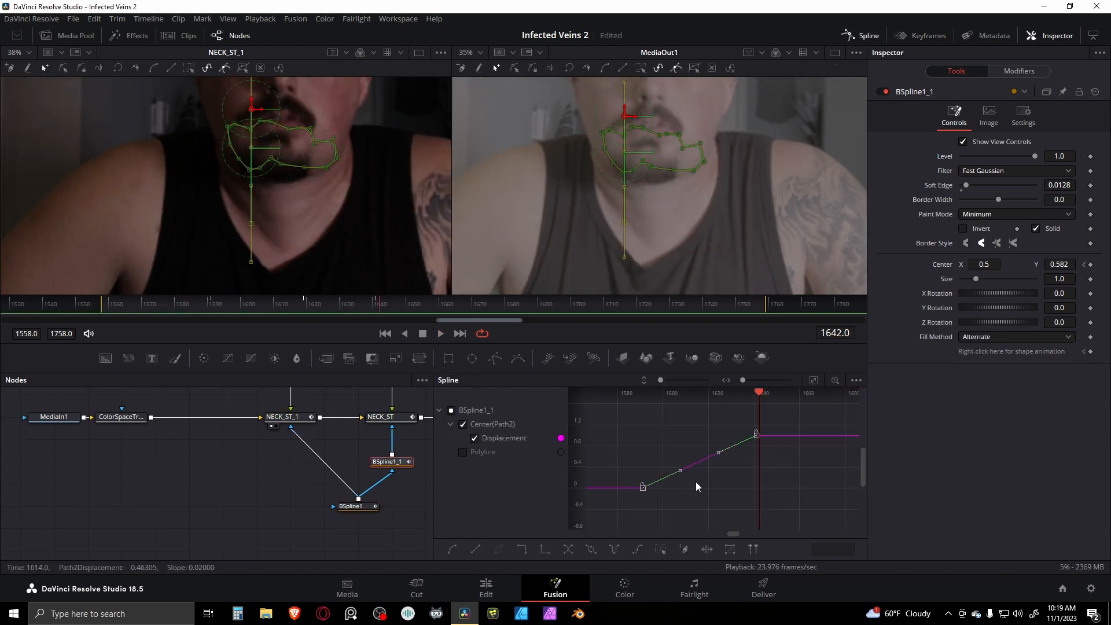
drag(683, 484, 654, 470)
drag(378, 308, 333, 308)
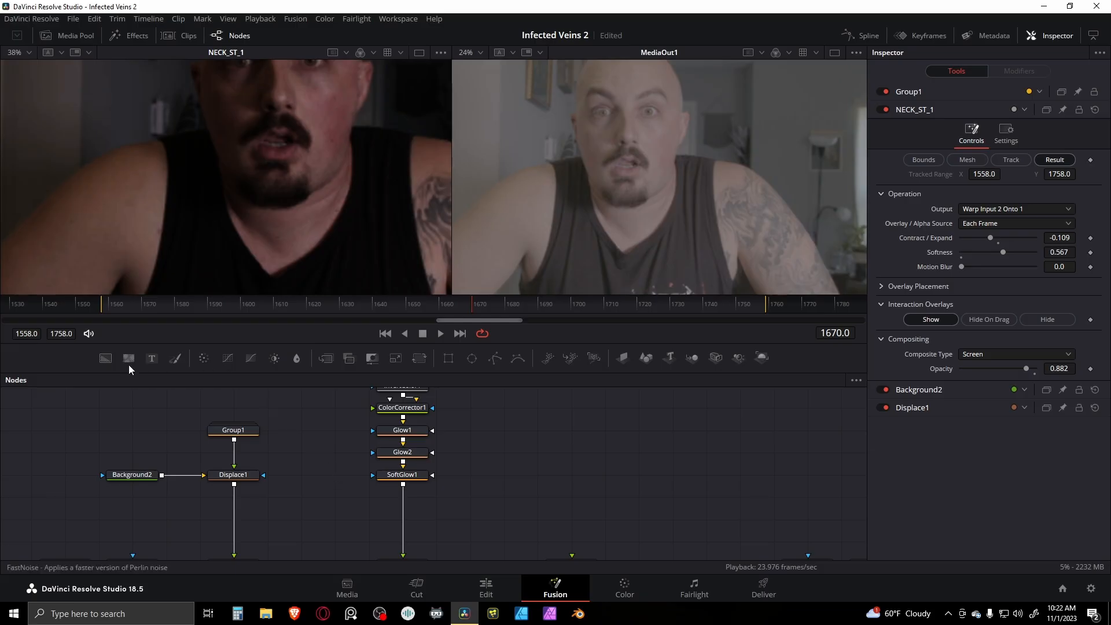
- Add a Fast Noise node between Group1 and the glow chain and view it
drag(199, 399, 318, 435)
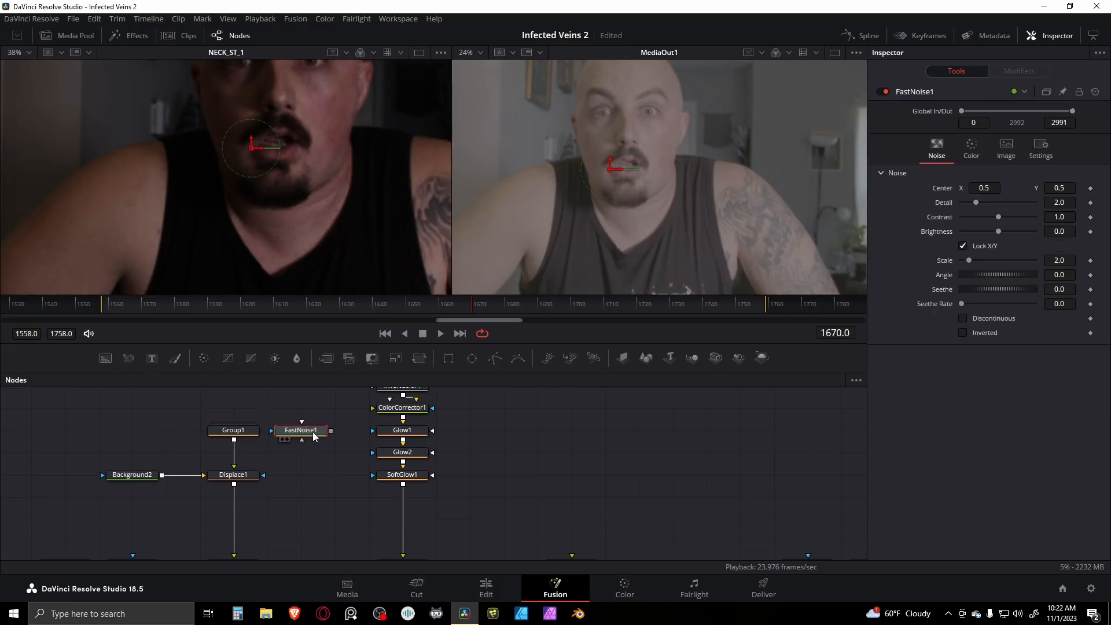
key(1)
scroll(314, 184, down, 3)
drag(378, 211, 315, 214)
- Set FastNoise1's contrast to 1.63, brightness to -0.19, scale to 4.88 and seethe rate to 0.268
drag(969, 260, 979, 260)
drag(999, 217, 992, 231)
drag(307, 430, 307, 452)
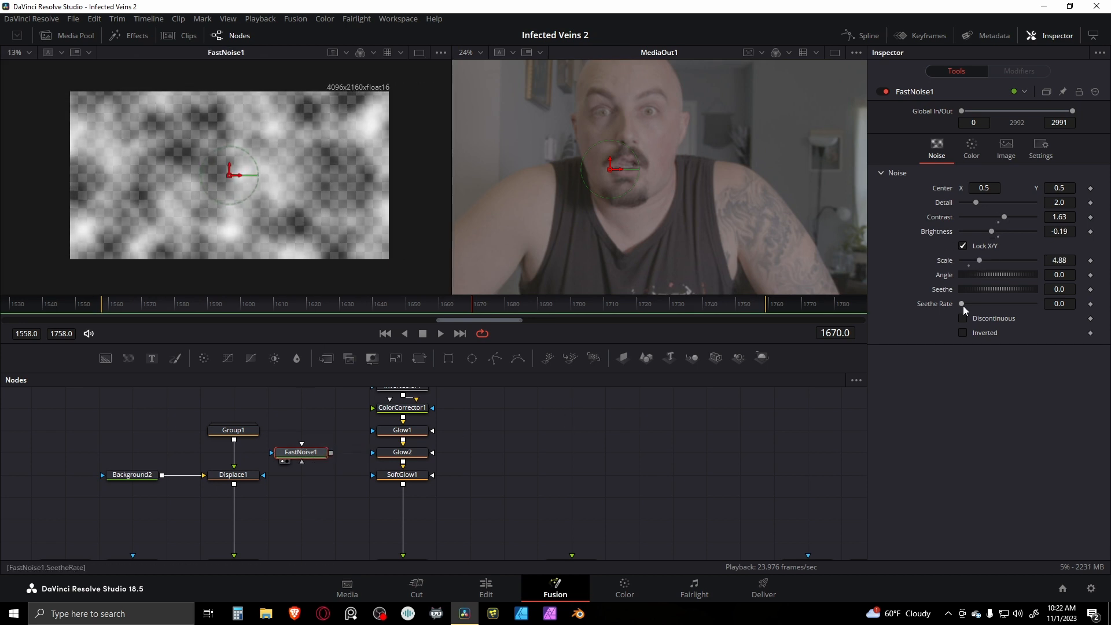
drag(963, 305, 982, 303)
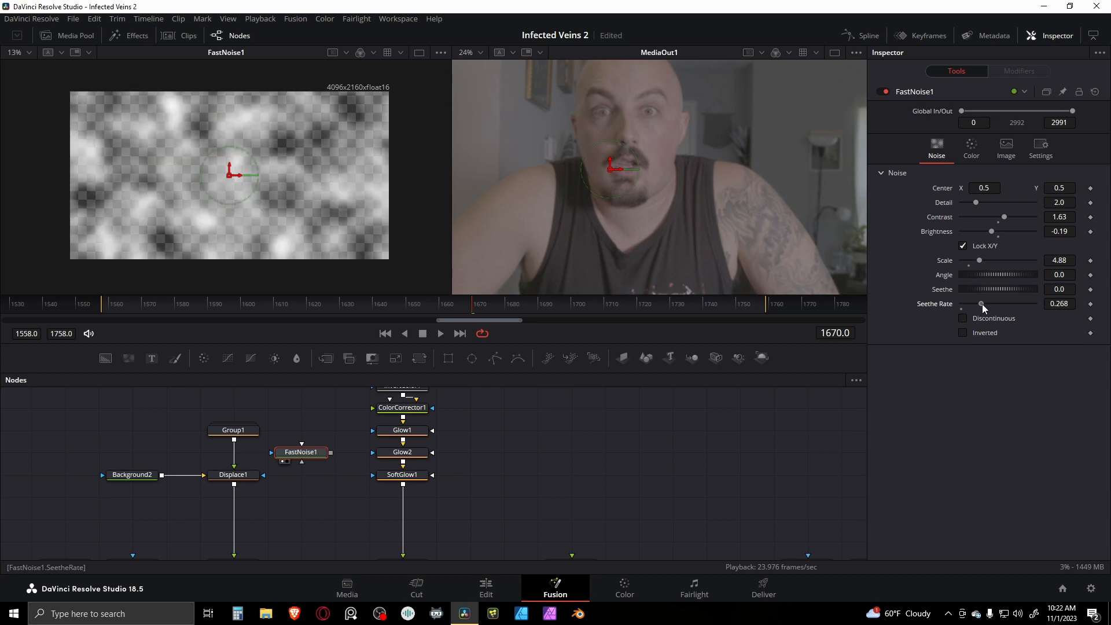
- Connect FastNoise1 as the effect mask of Glow2 and SoftGlow1, and set Glow2's mask channel to Luminance
drag(331, 452, 402, 452)
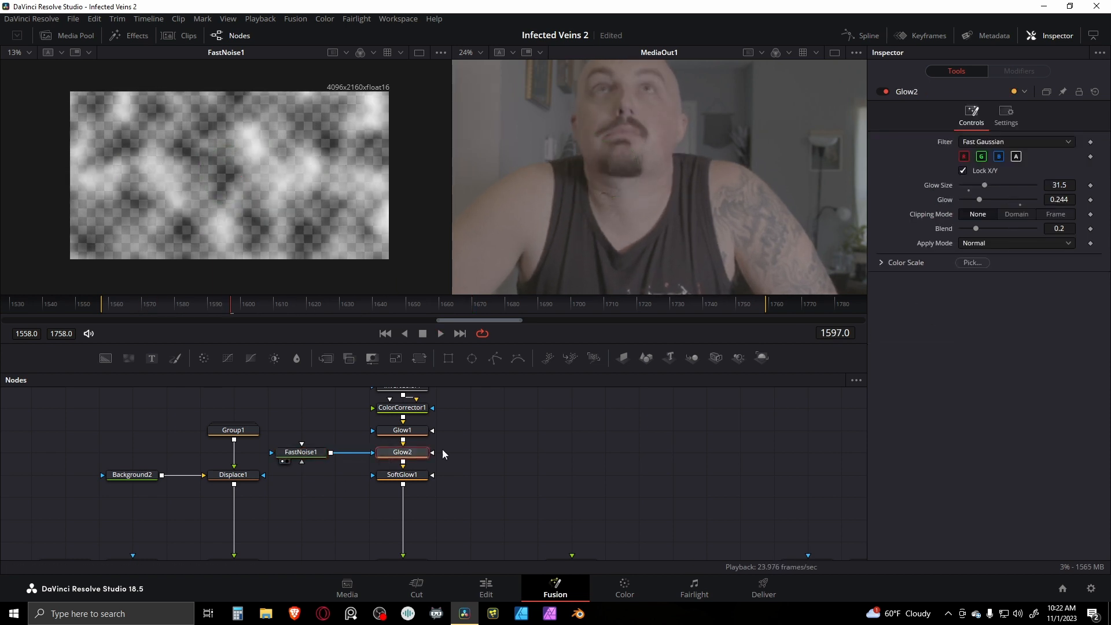
click(1005, 116)
click(979, 254)
click(979, 337)
drag(331, 453, 372, 475)
click(402, 474)
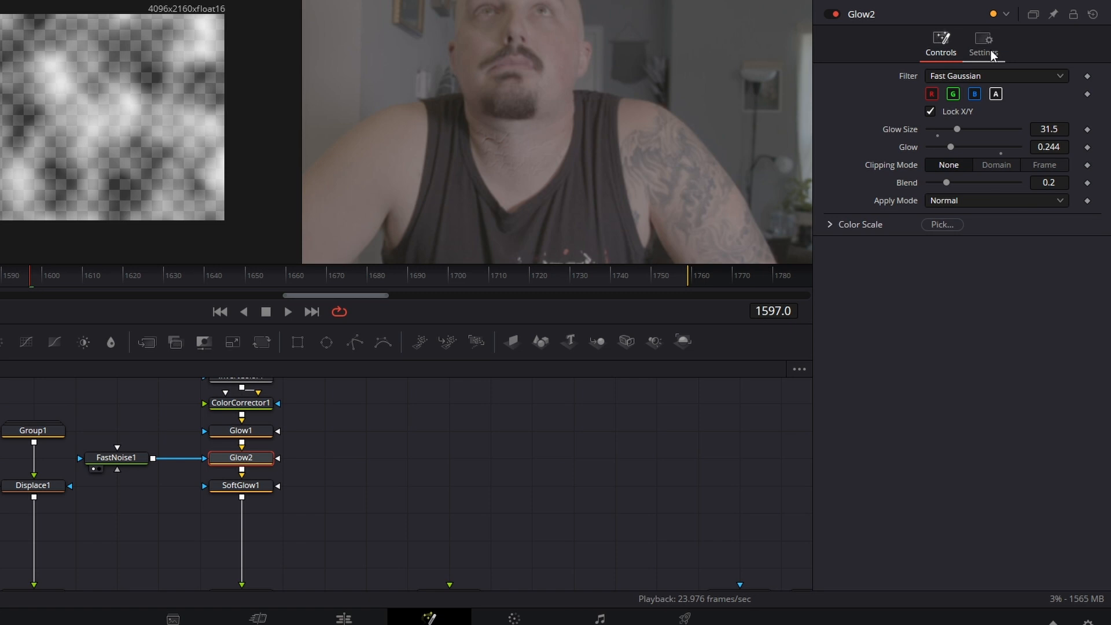
click(1012, 121)
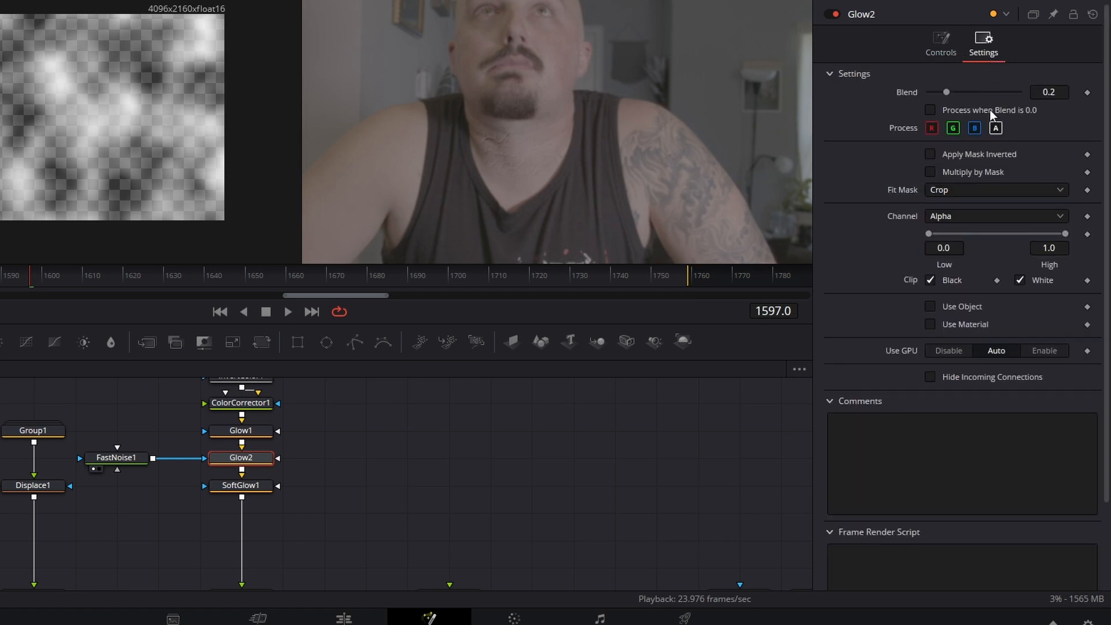
click(943, 217)
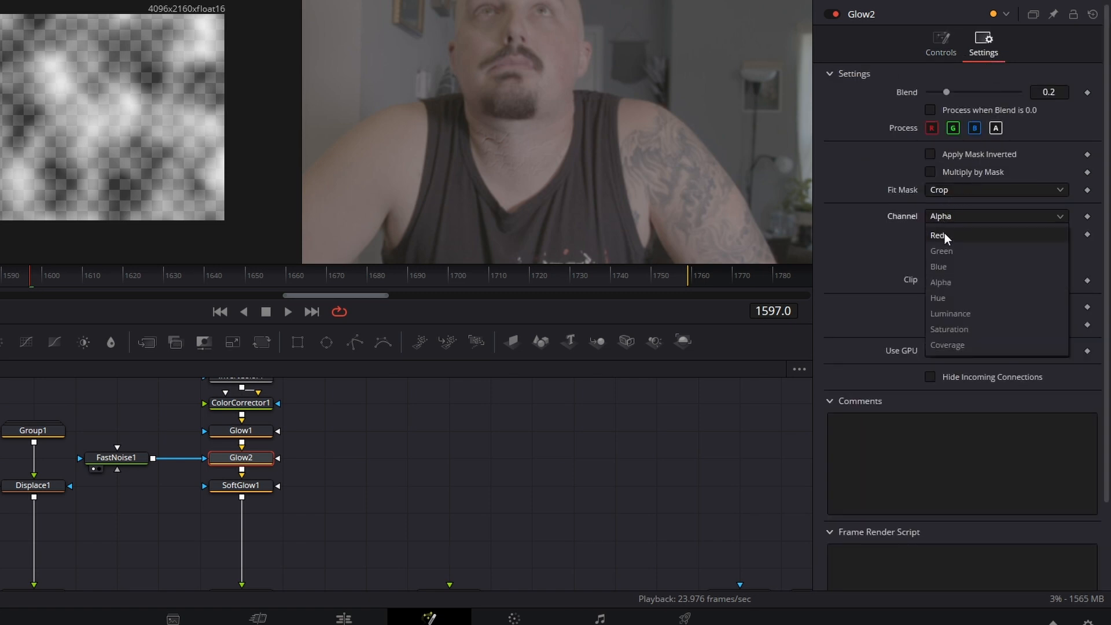
click(940, 317)
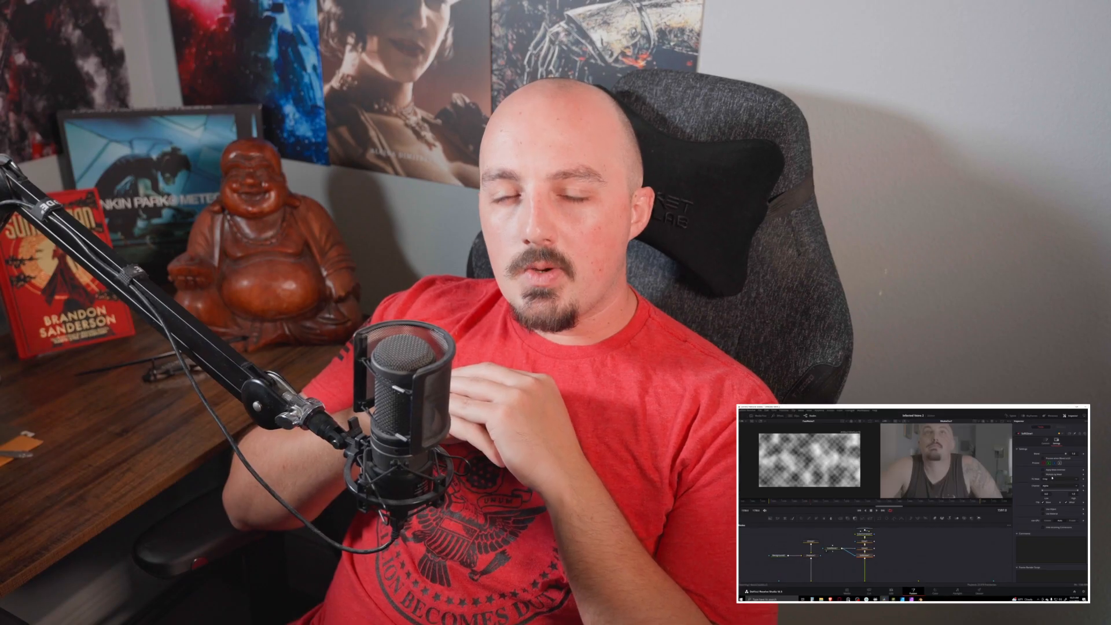